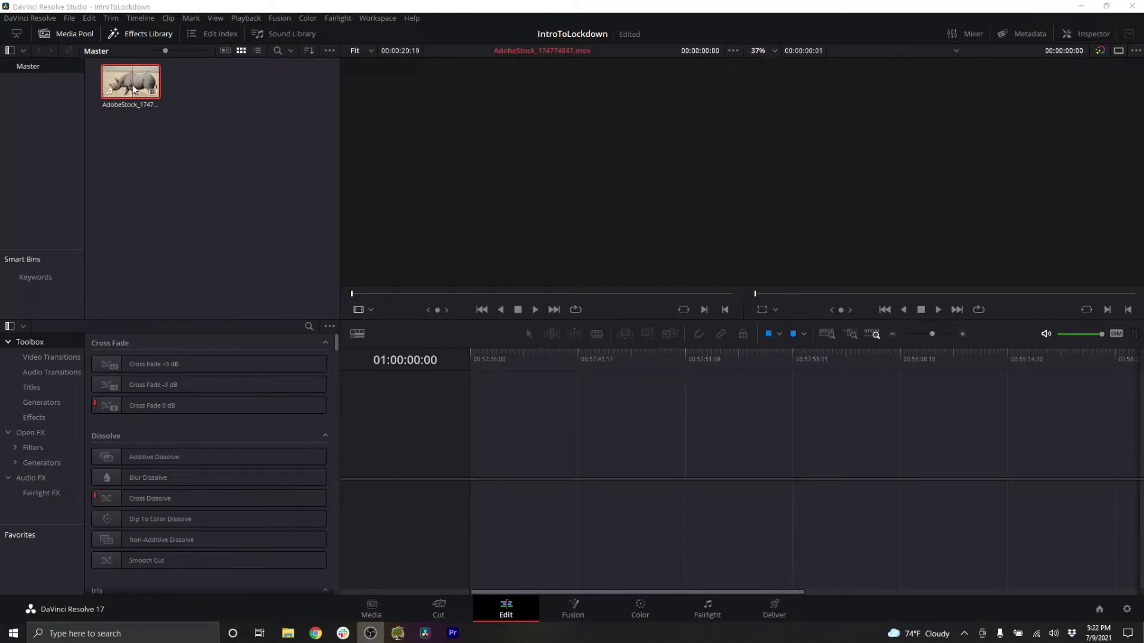
Place the rhino clip on a new timeline and trim it to about three seconds.
drag(127, 102, 476, 457)
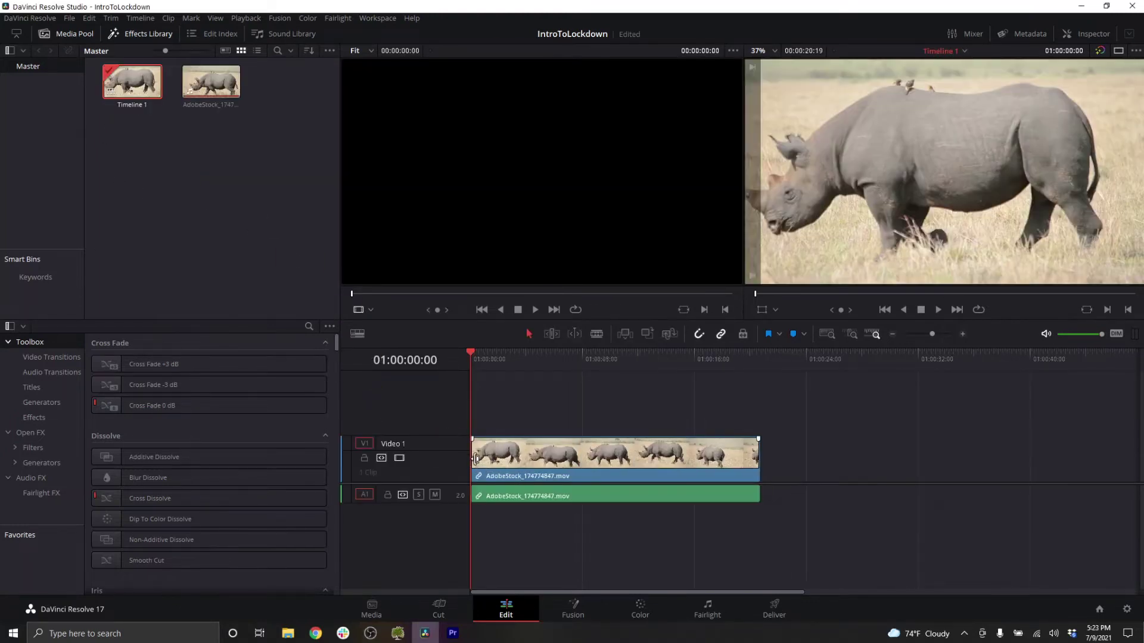
drag(761, 458, 522, 457)
drag(476, 361, 502, 357)
Convert the rhino clip to a Fusion clip and center its nodes on the Fusion page.
click(488, 456)
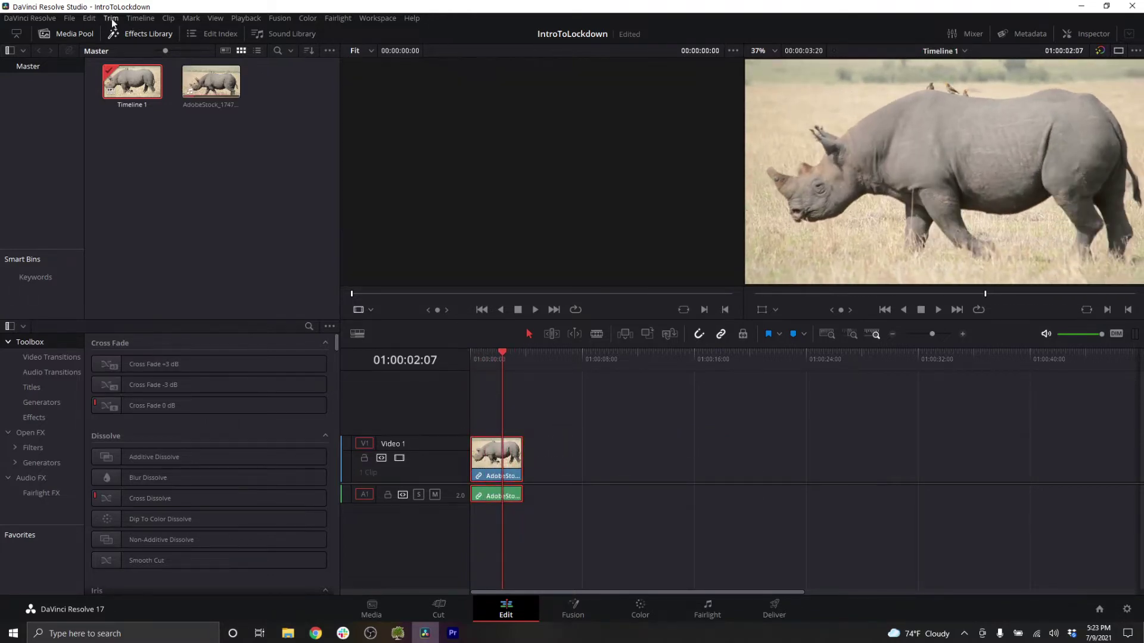
click(167, 18)
click(181, 40)
click(571, 602)
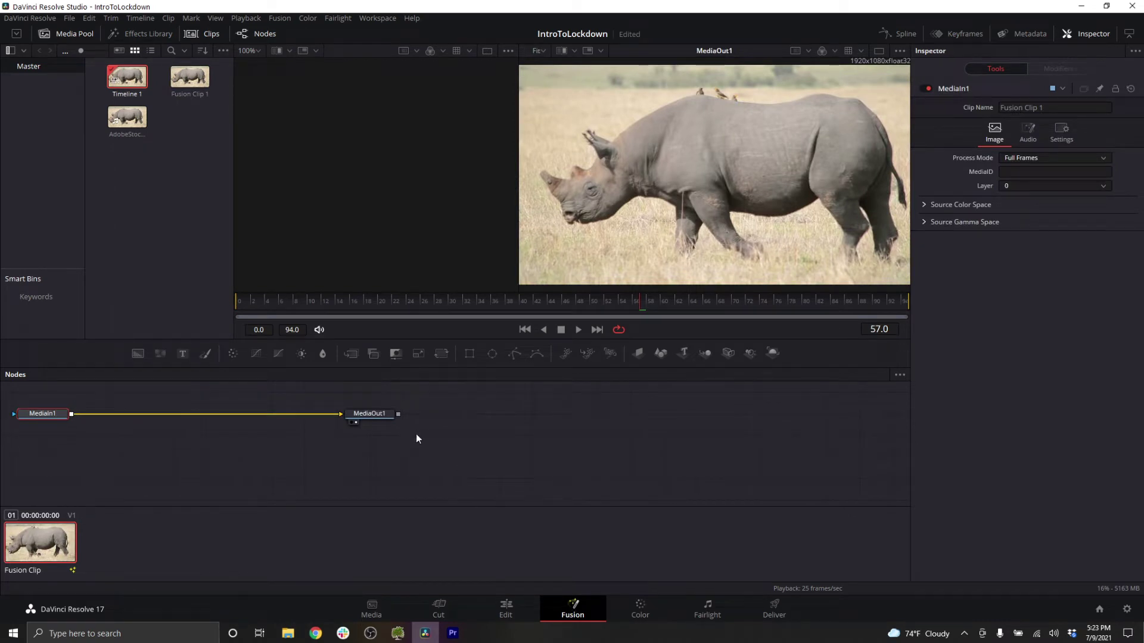
drag(416, 434, 782, 440)
Insert the OpenFX Vranos Lockdown effect between MediaIn1 and MediaOut1, then open its plugin window.
click(130, 34)
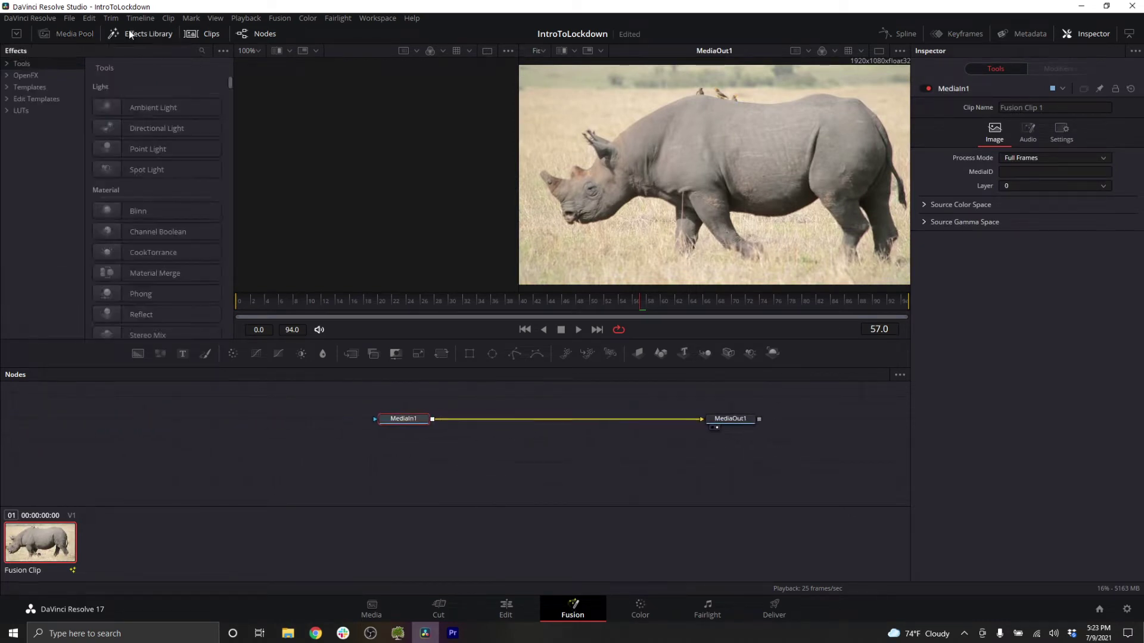
click(39, 77)
scroll(105, 156, down, 5)
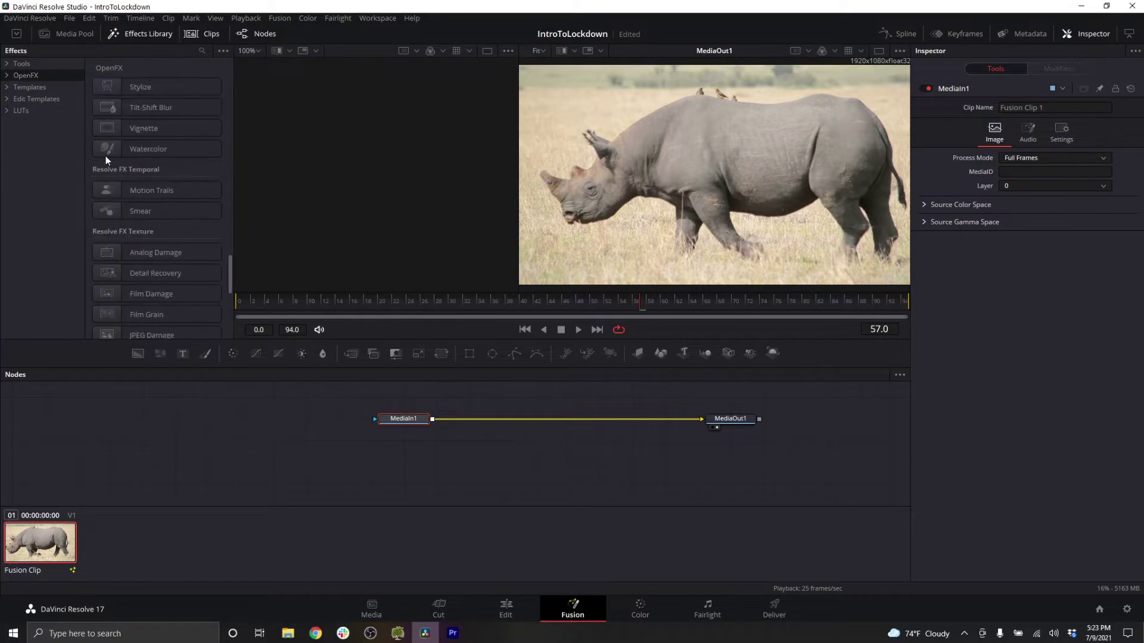
click(140, 332)
drag(603, 413, 569, 423)
click(980, 140)
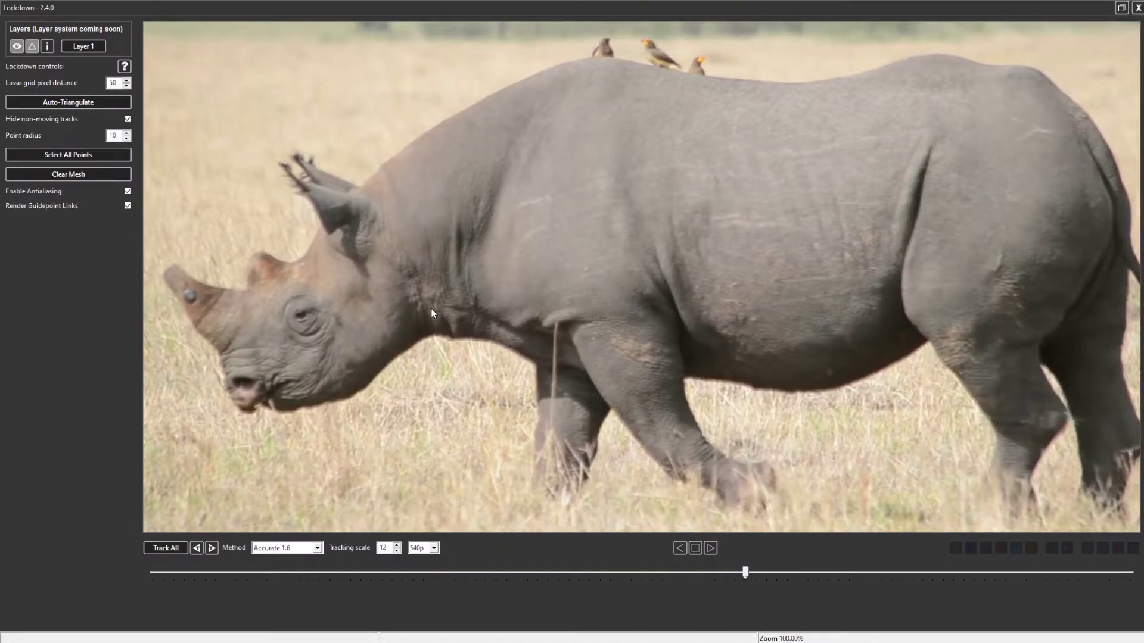
Lasso the rhino's body into a point grid, track all frames, and keep Accurate 1.6.
mouse_move(431, 309)
mouse_down()
mouse_move(355, 363)
mouse_move(280, 383)
mouse_move(240, 362)
mouse_move(336, 226)
mouse_up()
mouse_move(734, 94)
mouse_down()
mouse_move(999, 101)
mouse_move(1066, 193)
mouse_move(1036, 318)
mouse_move(944, 346)
mouse_move(836, 322)
mouse_move(723, 336)
mouse_move(581, 305)
mouse_move(534, 317)
mouse_up()
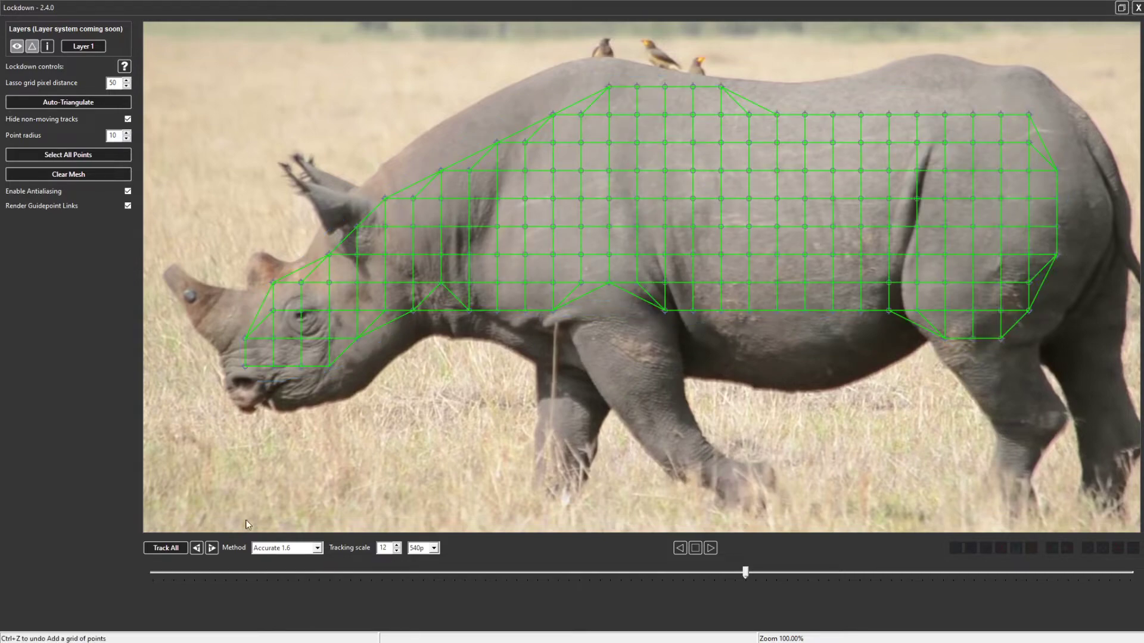
click(168, 549)
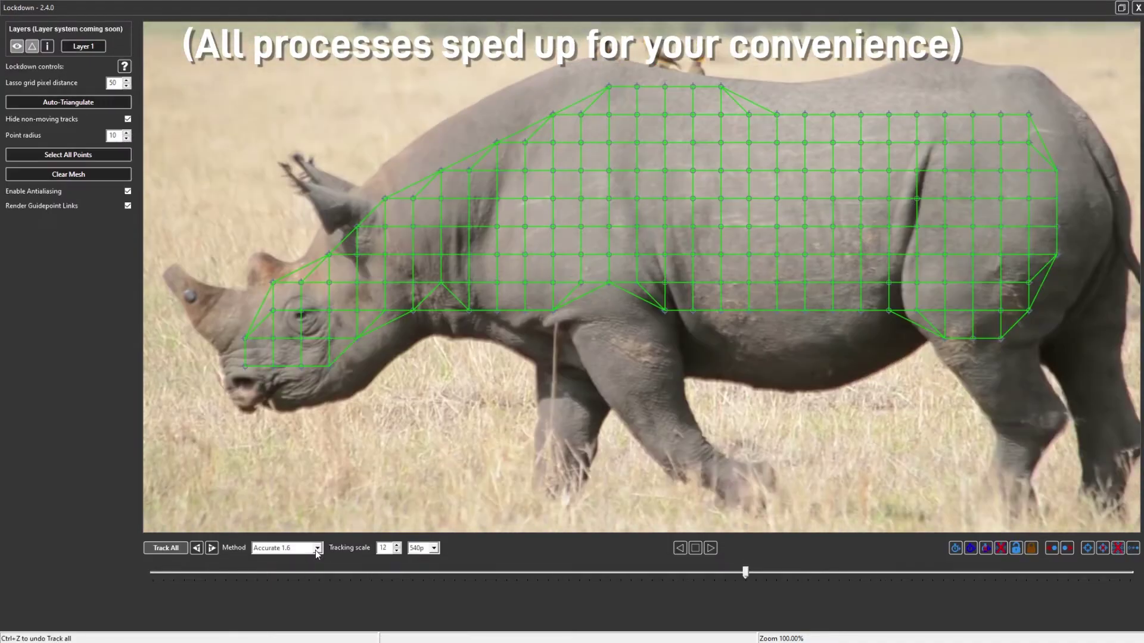
click(710, 548)
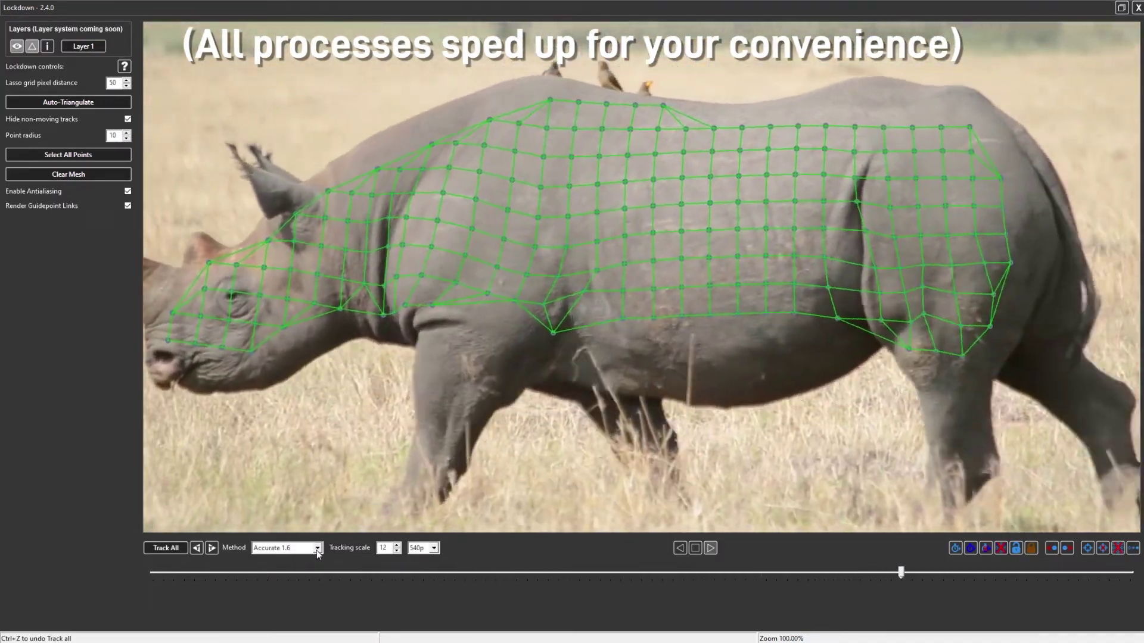
click(317, 548)
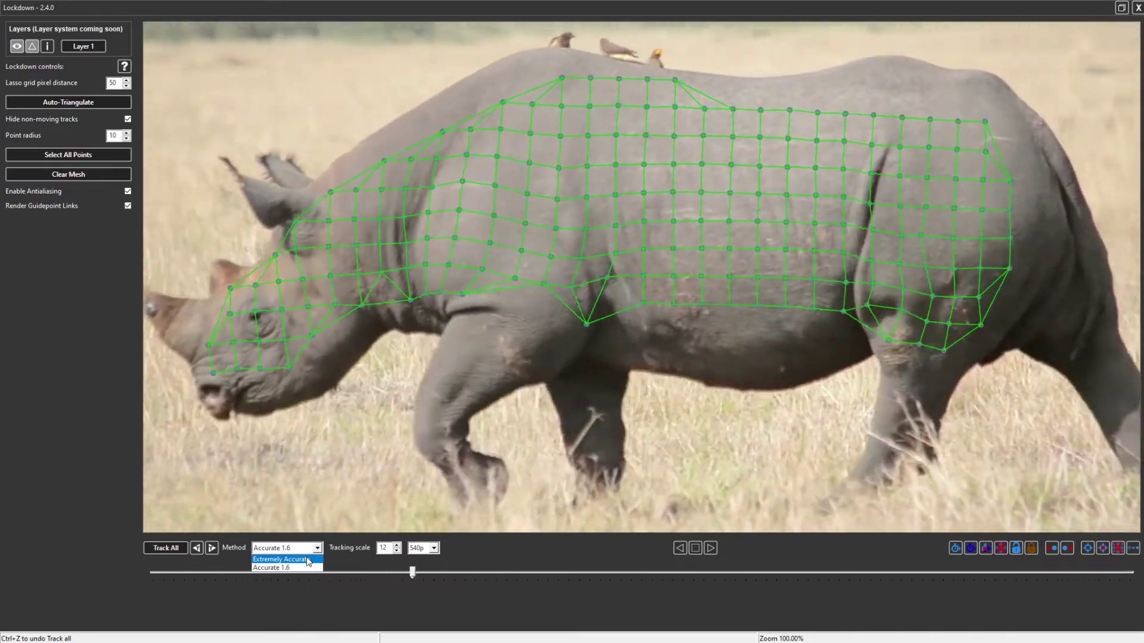
click(704, 207)
Close Lockdown, add a Text1 node reading 'Lockdown' above MediaIn1, and view it.
click(1137, 7)
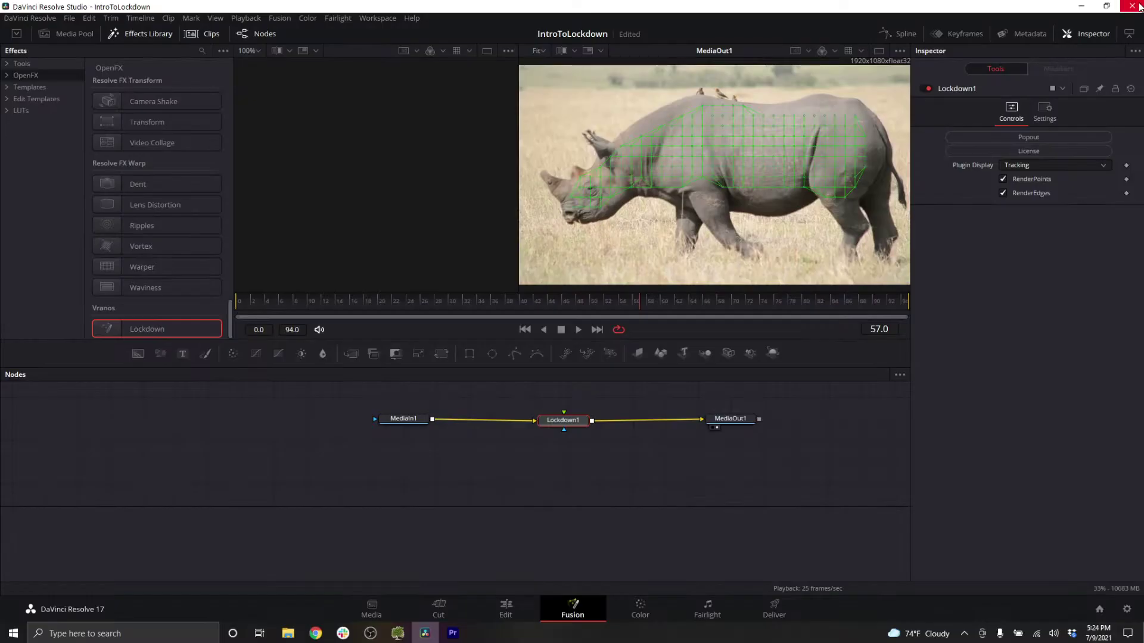
click(182, 354)
drag(614, 423, 426, 418)
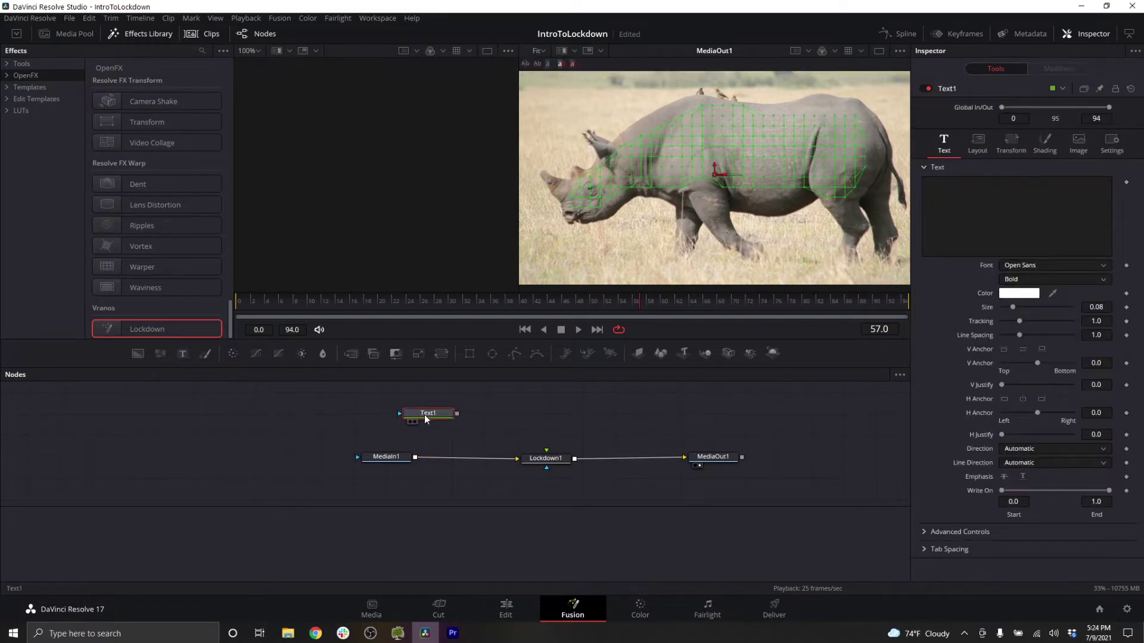
click(998, 210)
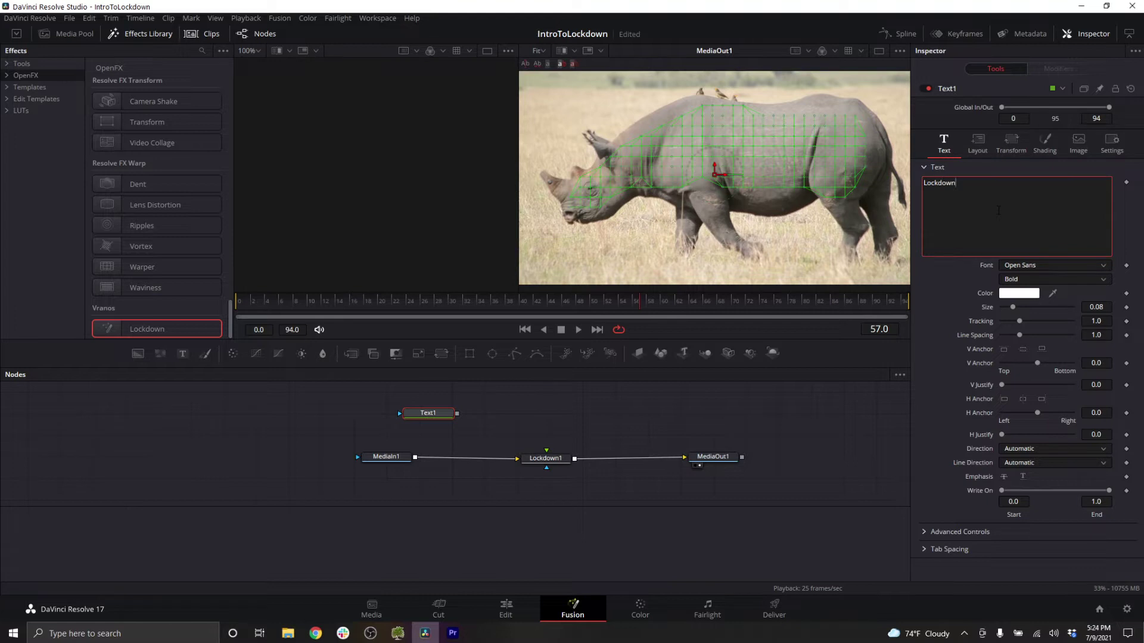
click(614, 398)
key(1)
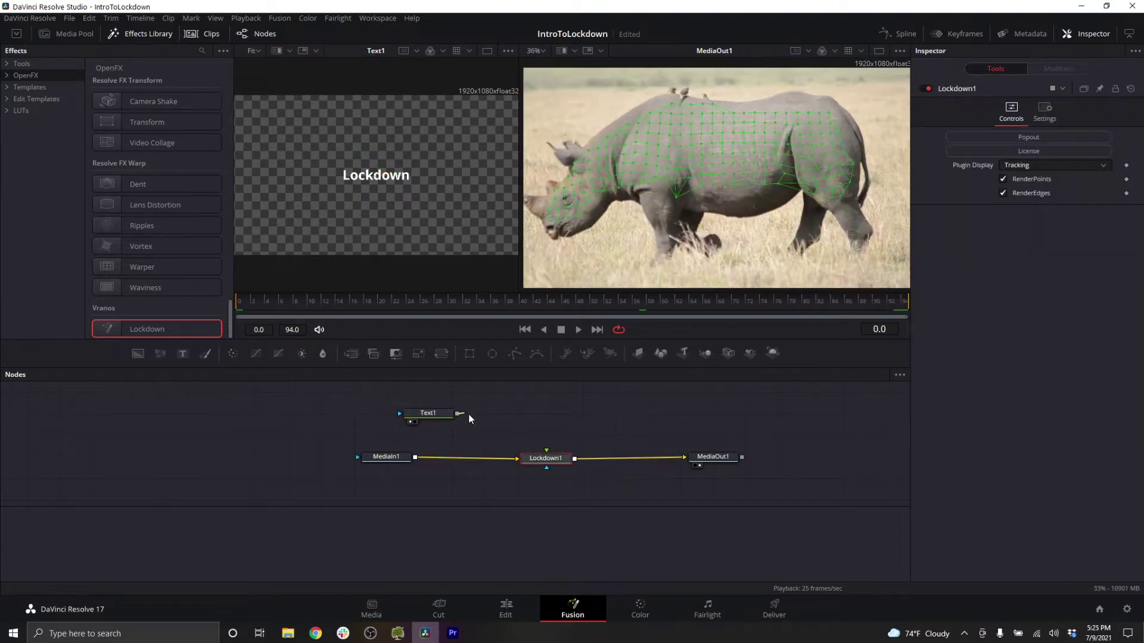
Connect Text1 into Lockdown1 and set Lockdown's Plugin Display to Graphics Comp.
drag(543, 450, 547, 451)
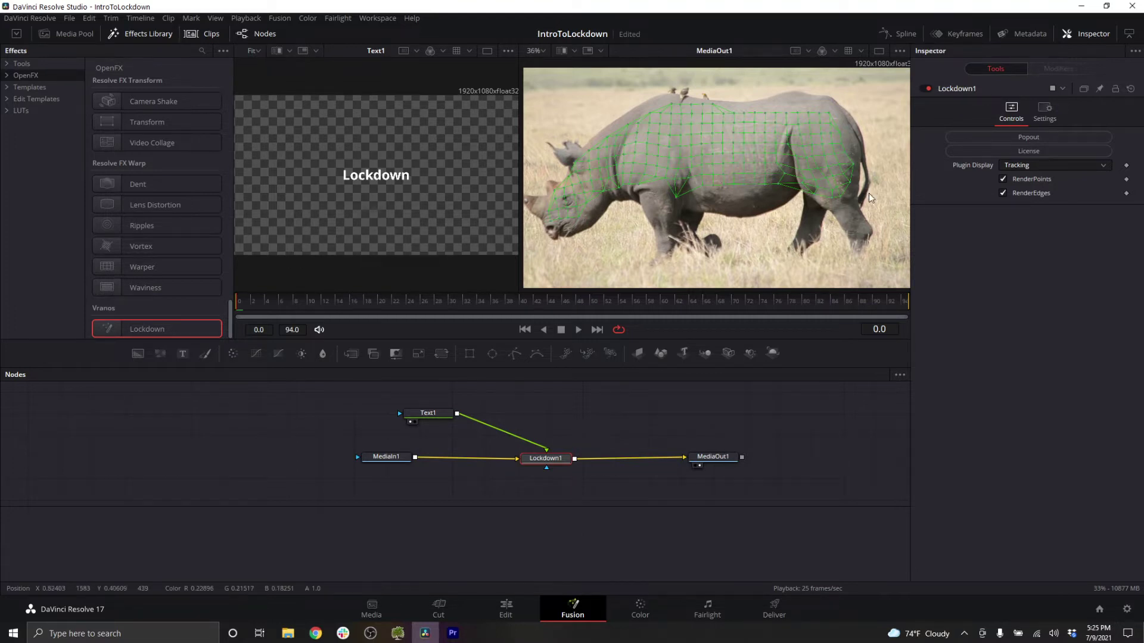
click(1042, 171)
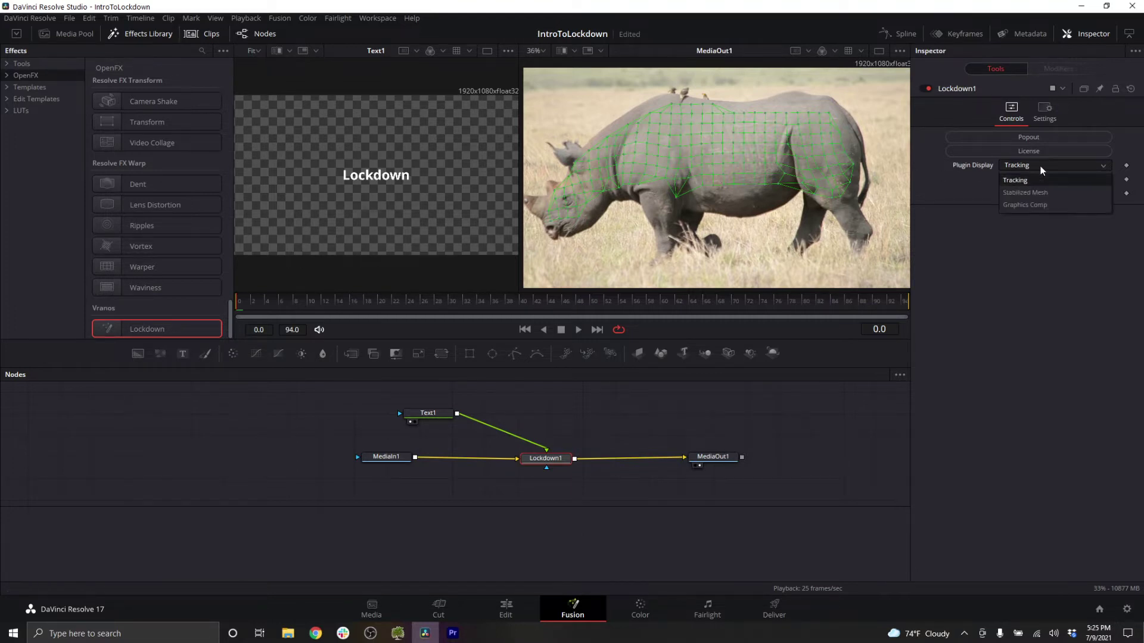
click(1038, 206)
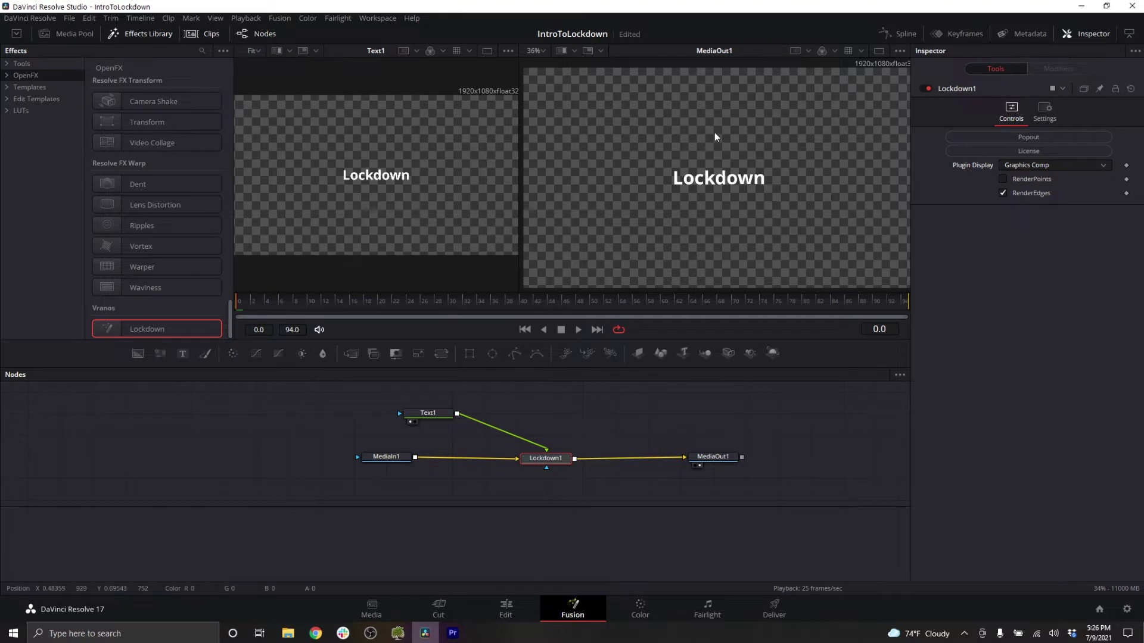
Widen the left viewer, keep Graphics Comp, and play the clip to check the warping text.
drag(521, 187, 563, 187)
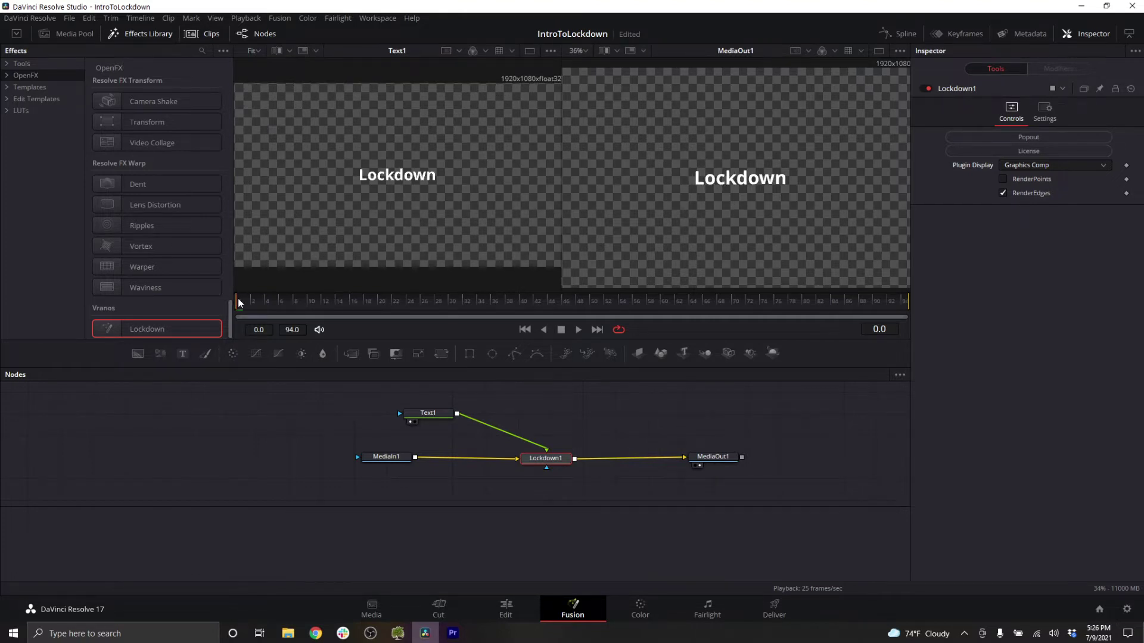
click(1020, 169)
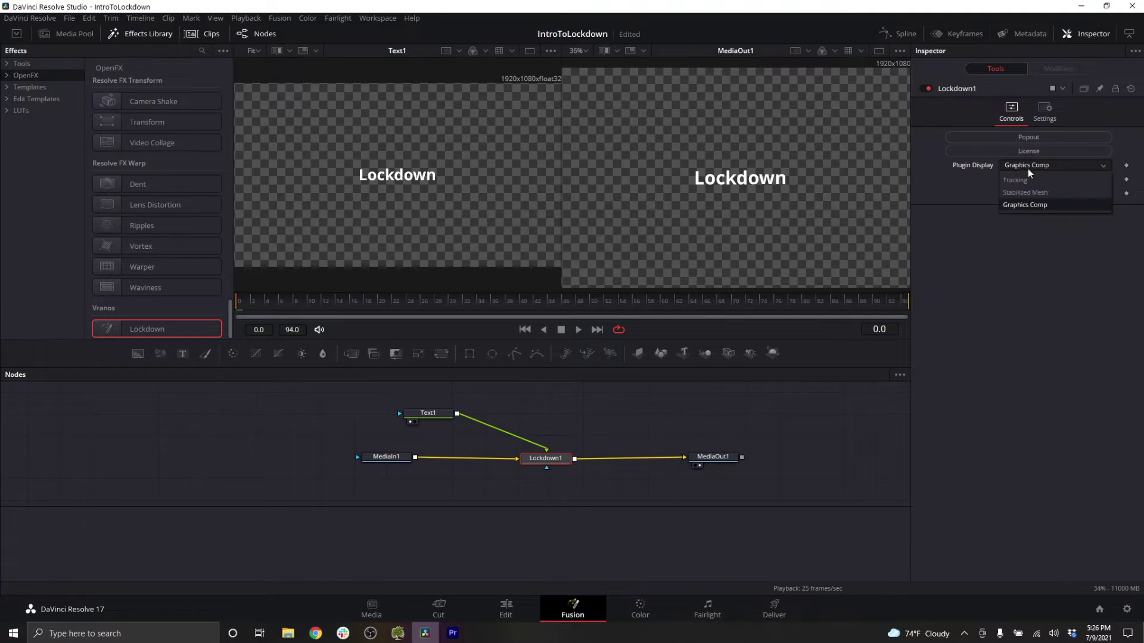
click(991, 169)
click(577, 331)
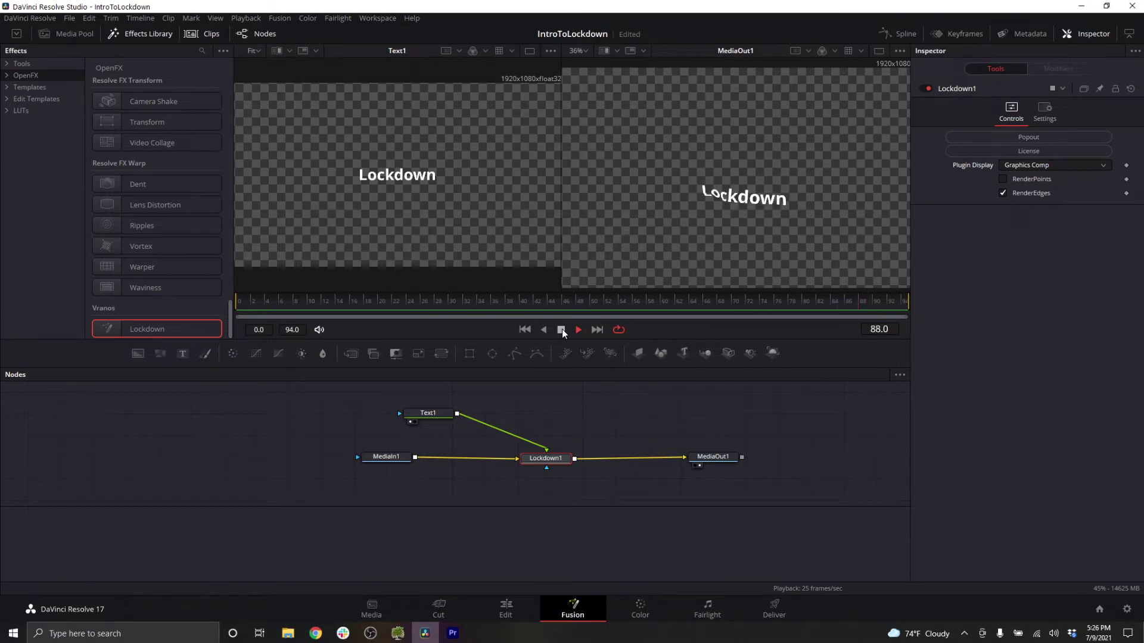
click(560, 329)
Add Merge1 below Lockdown1, wire MediaIn1 into it, and play the composite from the start.
click(392, 384)
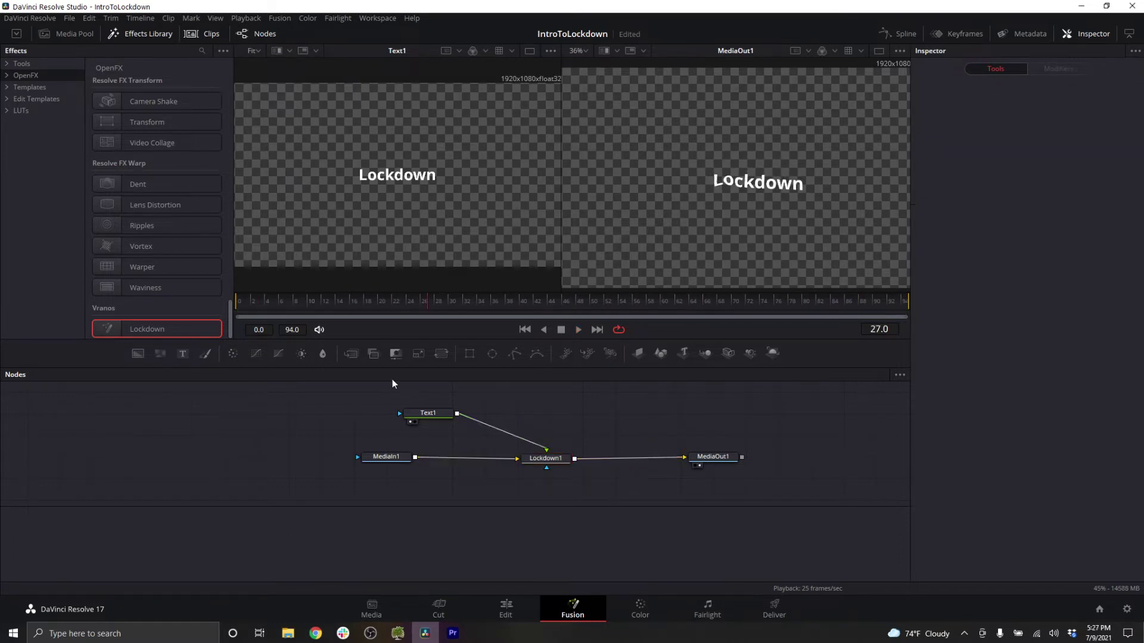
click(351, 353)
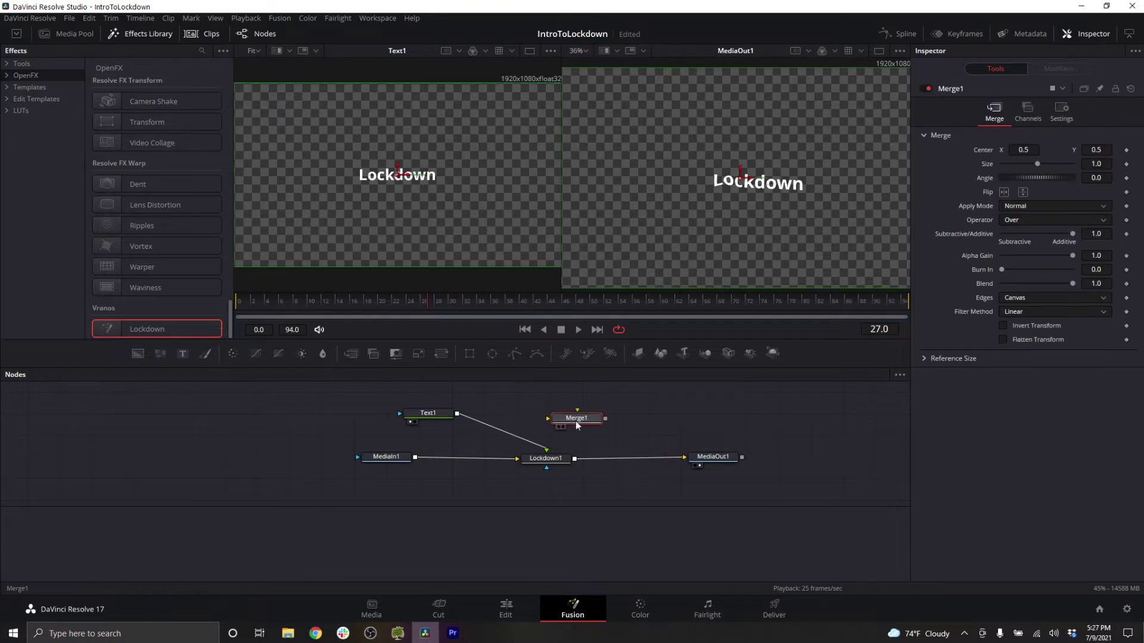
drag(575, 424, 576, 499)
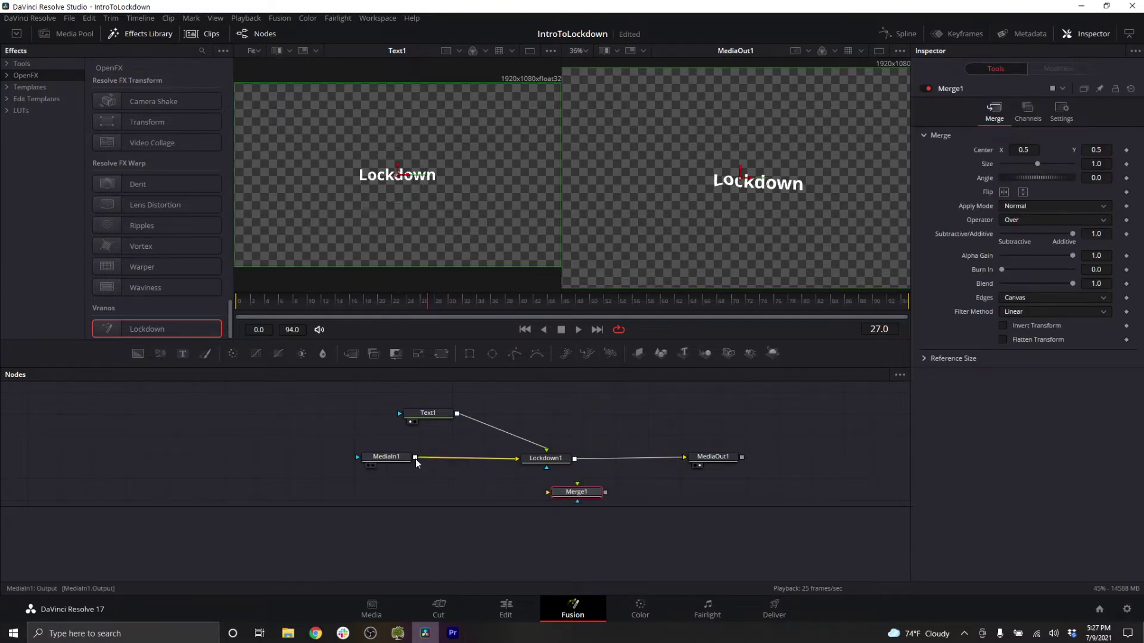
drag(415, 458, 684, 460)
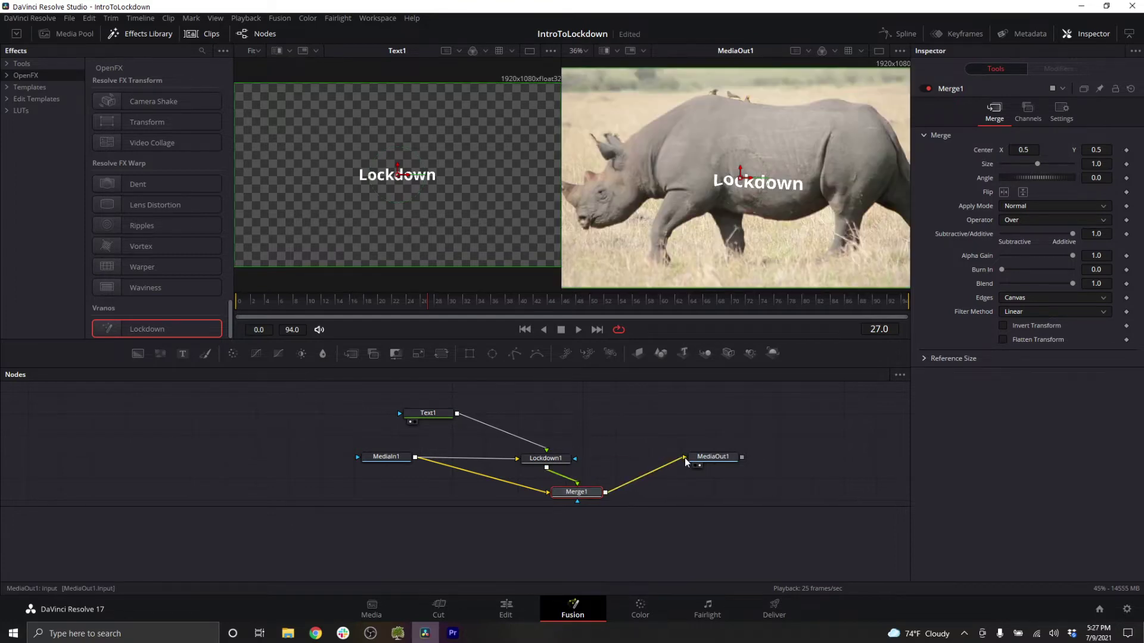
drag(425, 306, 177, 301)
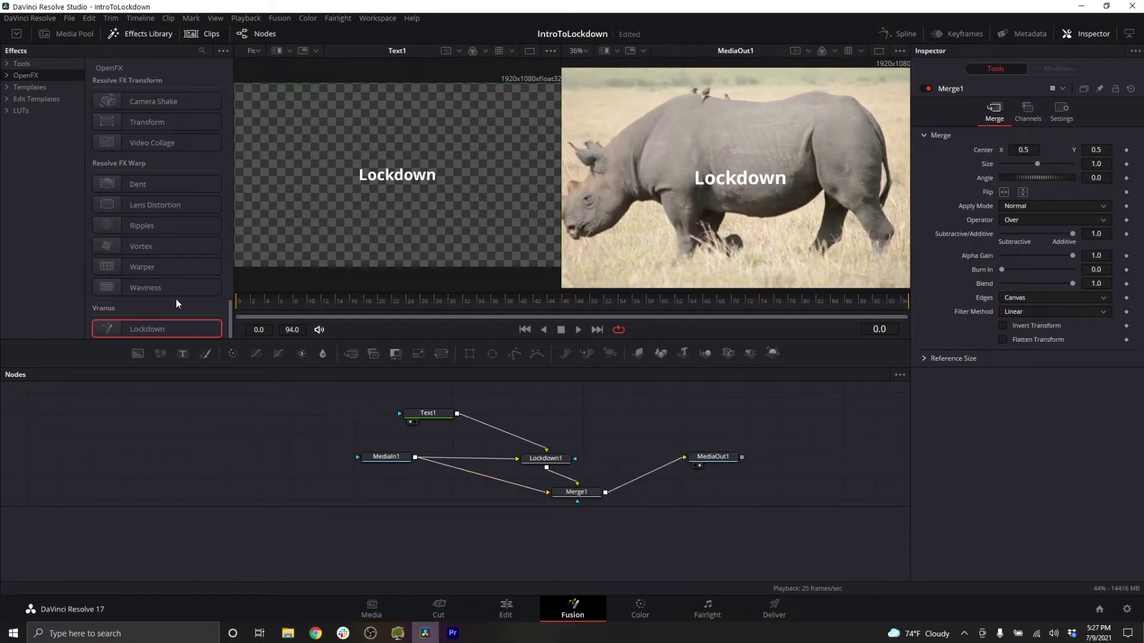
click(578, 329)
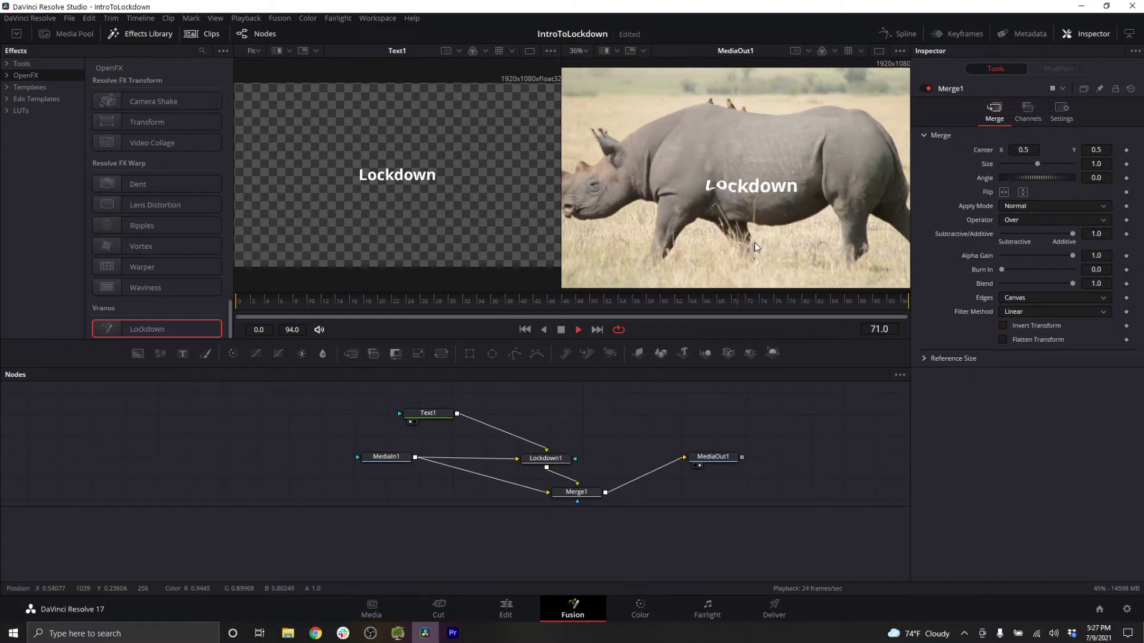
click(561, 329)
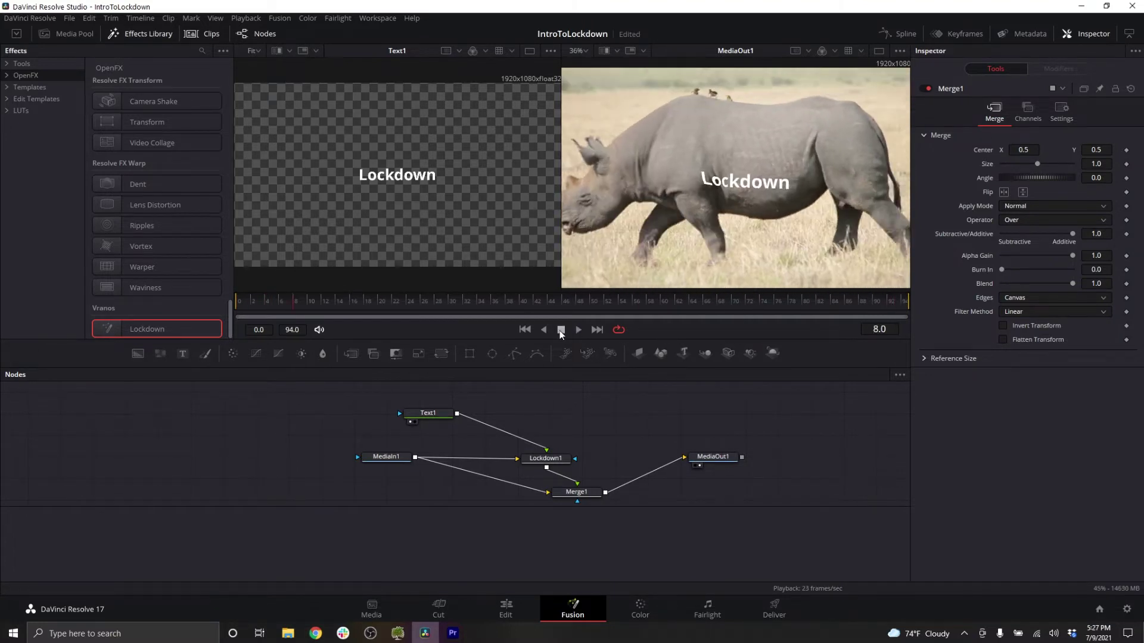
Move the 'Lockdown' title up onto the rhino's upper back and play back to verify it sticks.
click(443, 413)
mouse_move(397, 171)
mouse_down()
mouse_move(396, 136)
mouse_move(397, 153)
mouse_up()
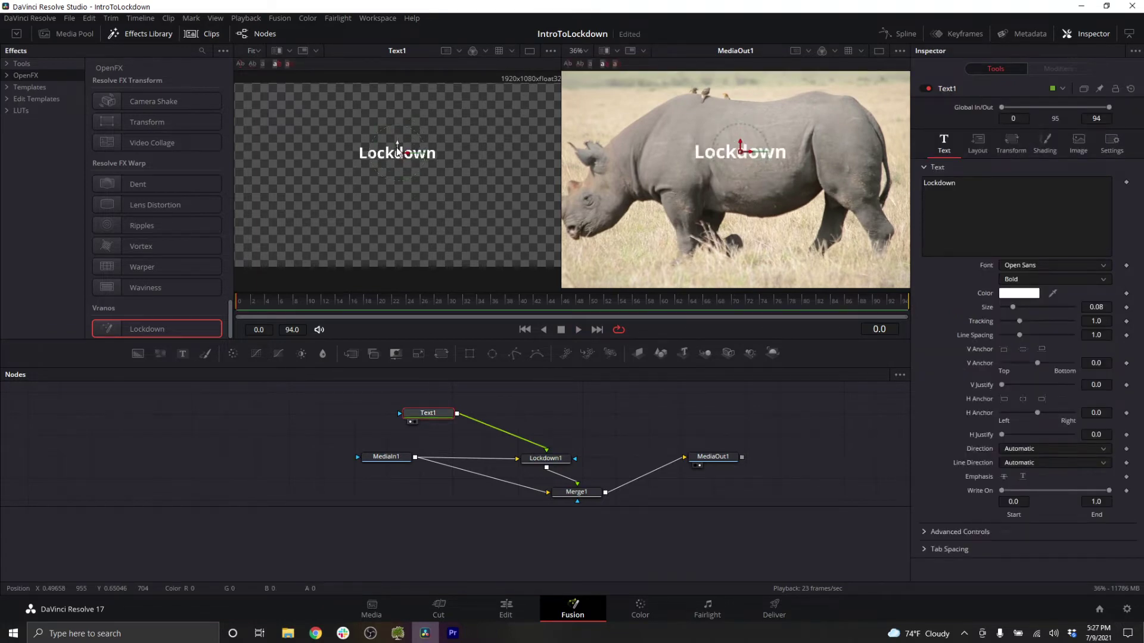
click(579, 330)
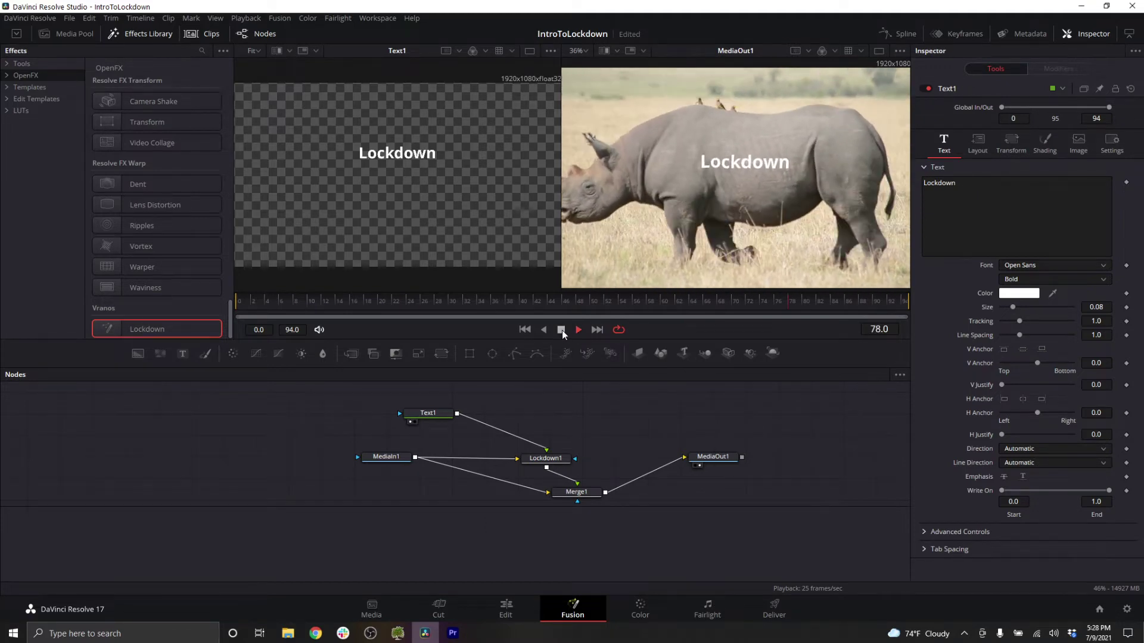
click(561, 329)
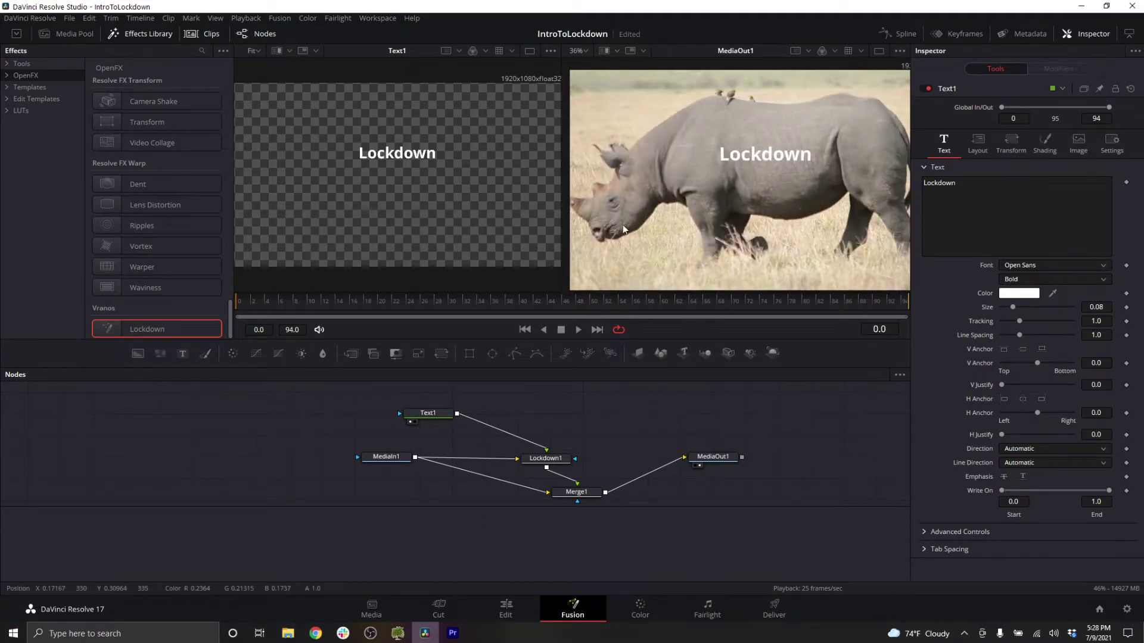
click(427, 415)
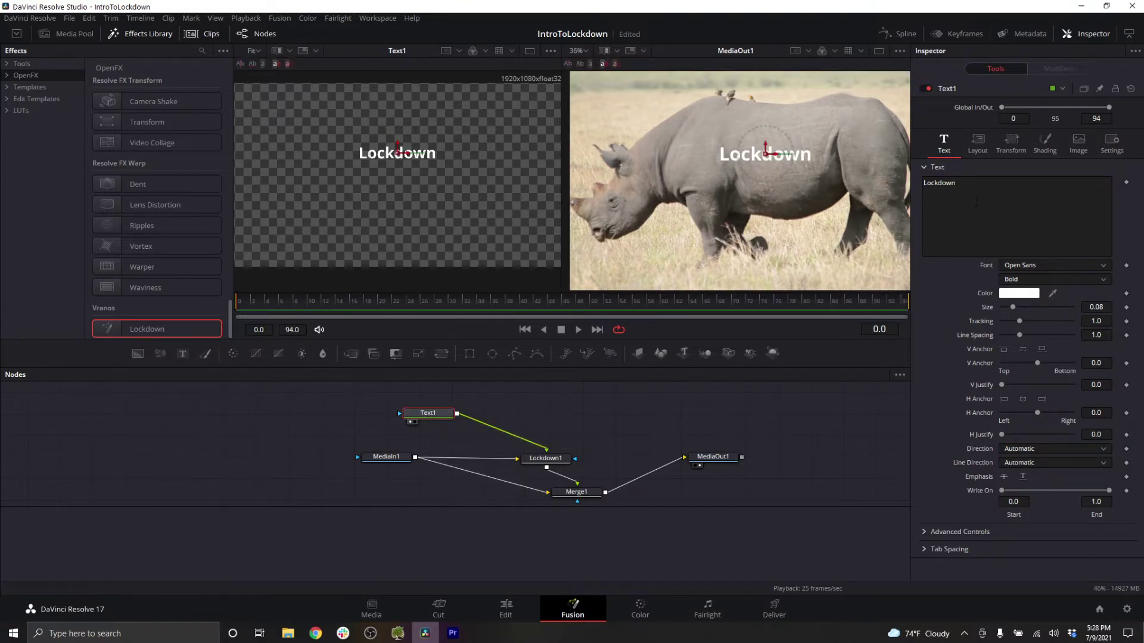
Replace the title text with 'x' and drag it left onto the rhino's head.
click(976, 203)
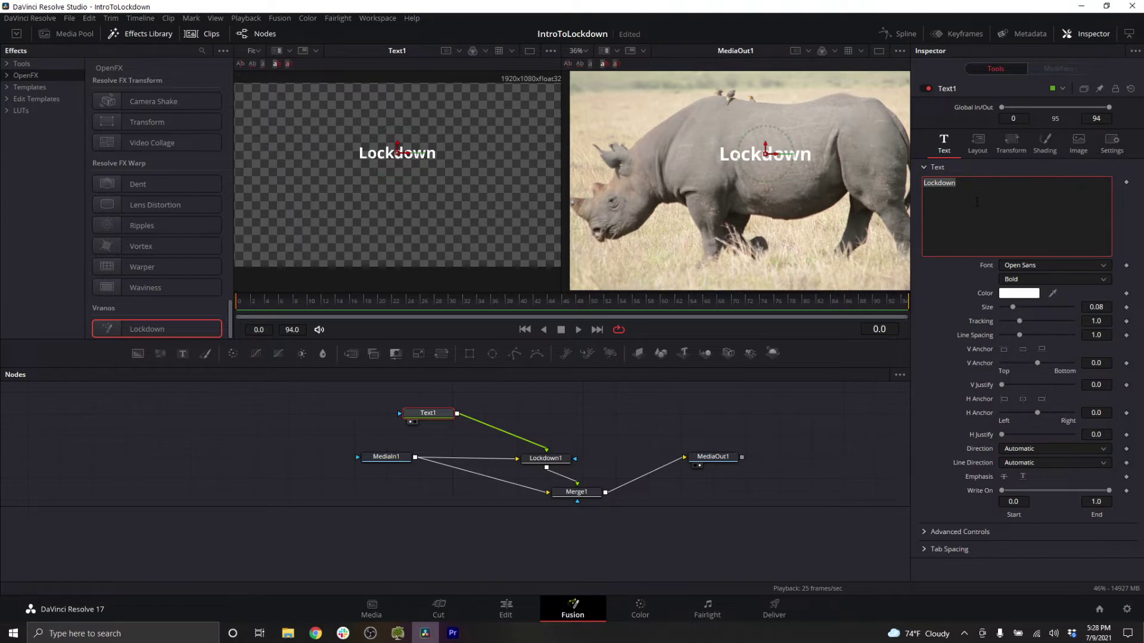
text(x)
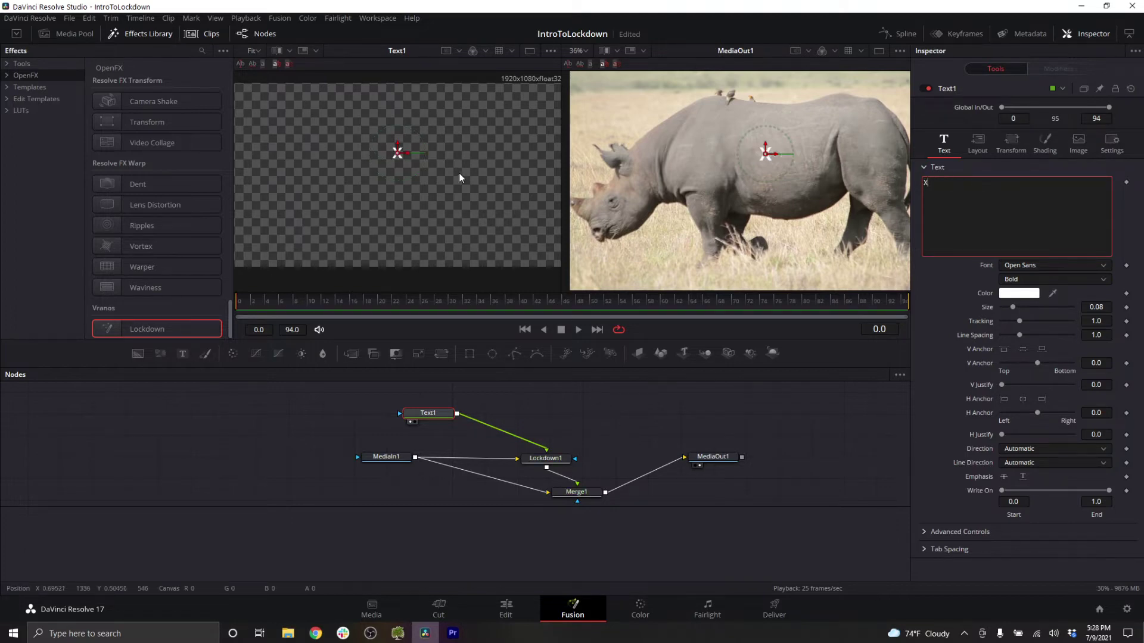
click(390, 158)
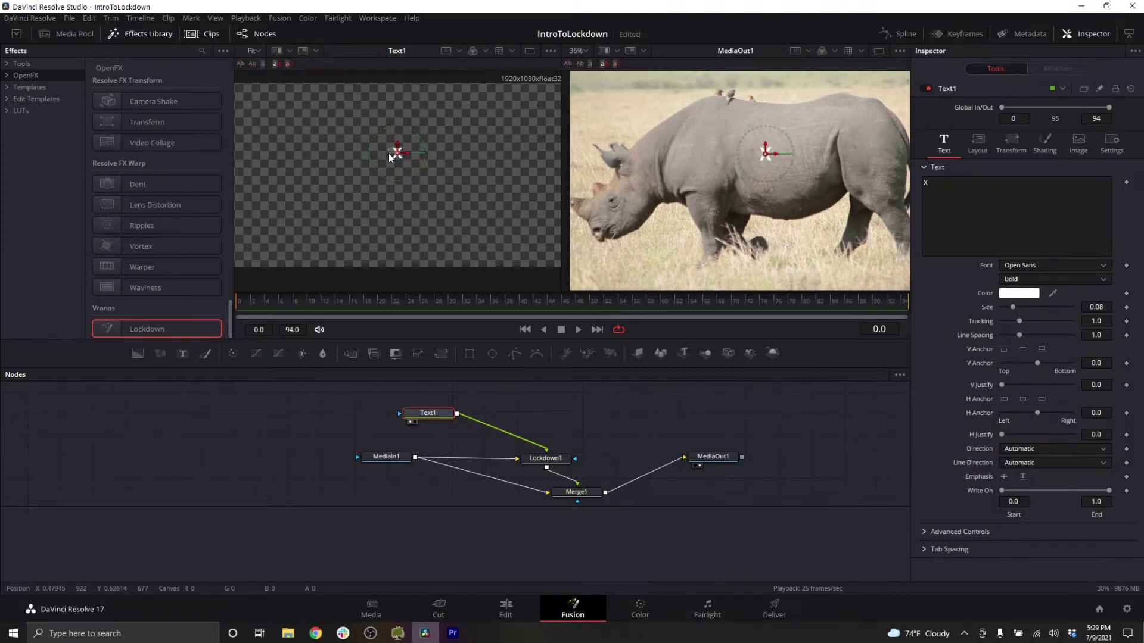
drag(396, 153, 269, 193)
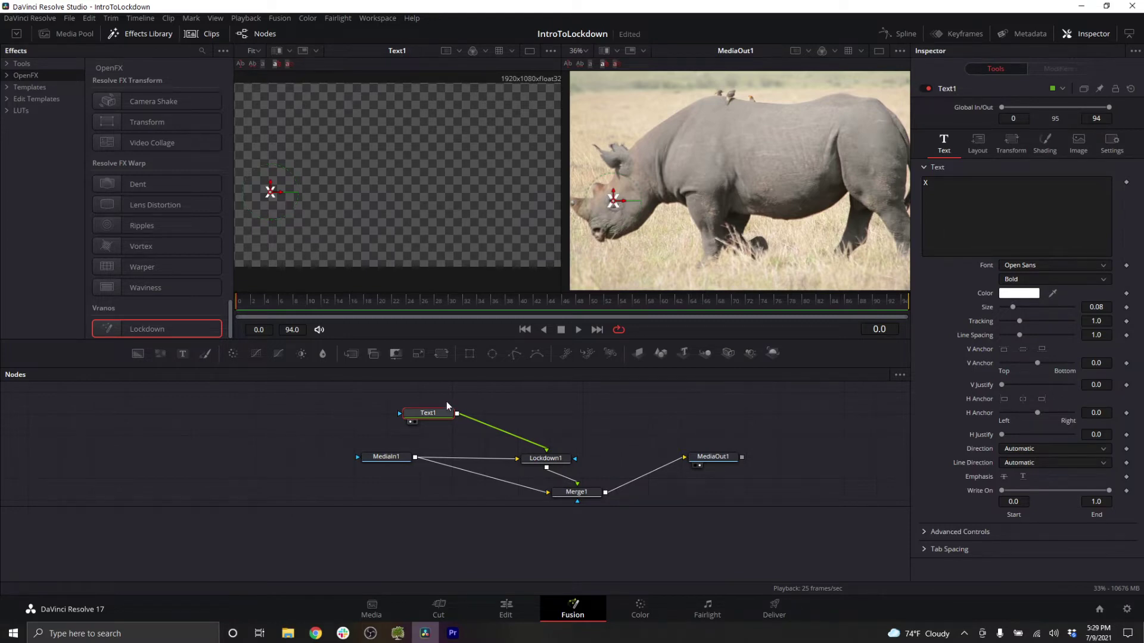
Play back the X on the rhino, then scrub the playhead to frame 0 and frame 4.
click(398, 409)
key(space)
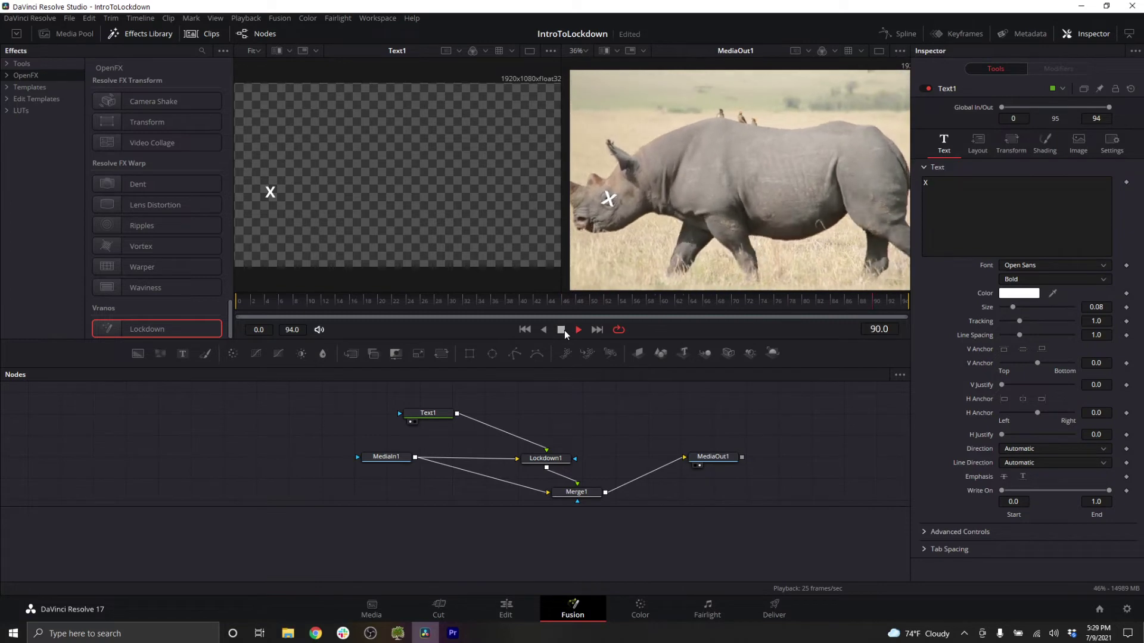
click(560, 330)
drag(296, 305, 232, 305)
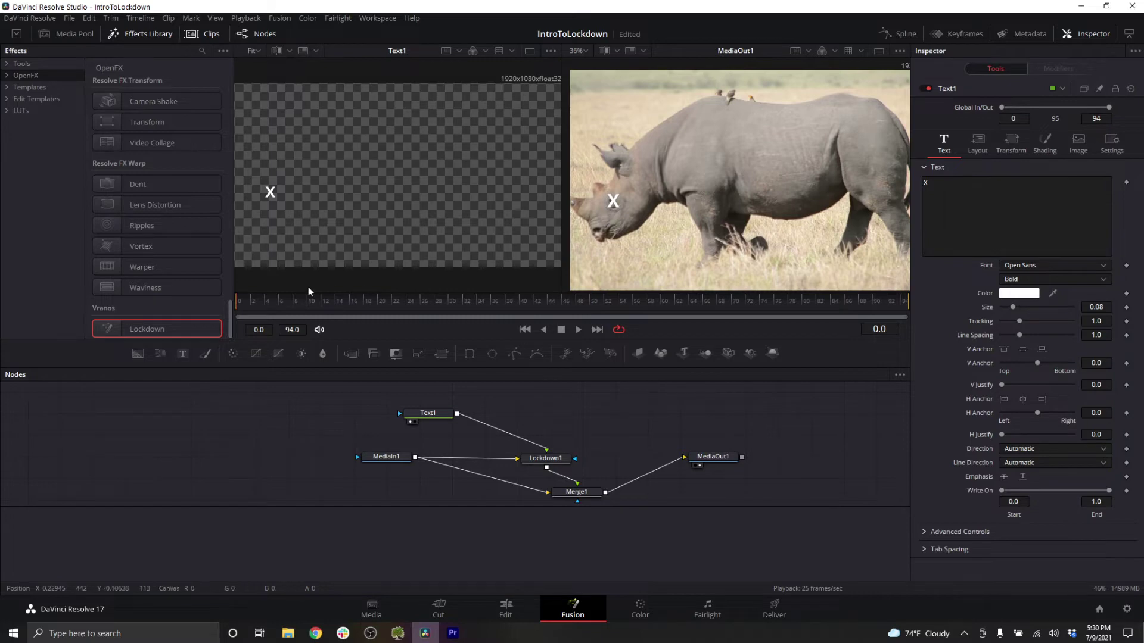
mouse_move(240, 302)
mouse_down()
mouse_move(612, 305)
mouse_move(911, 323)
mouse_move(247, 304)
mouse_up()
key(space)
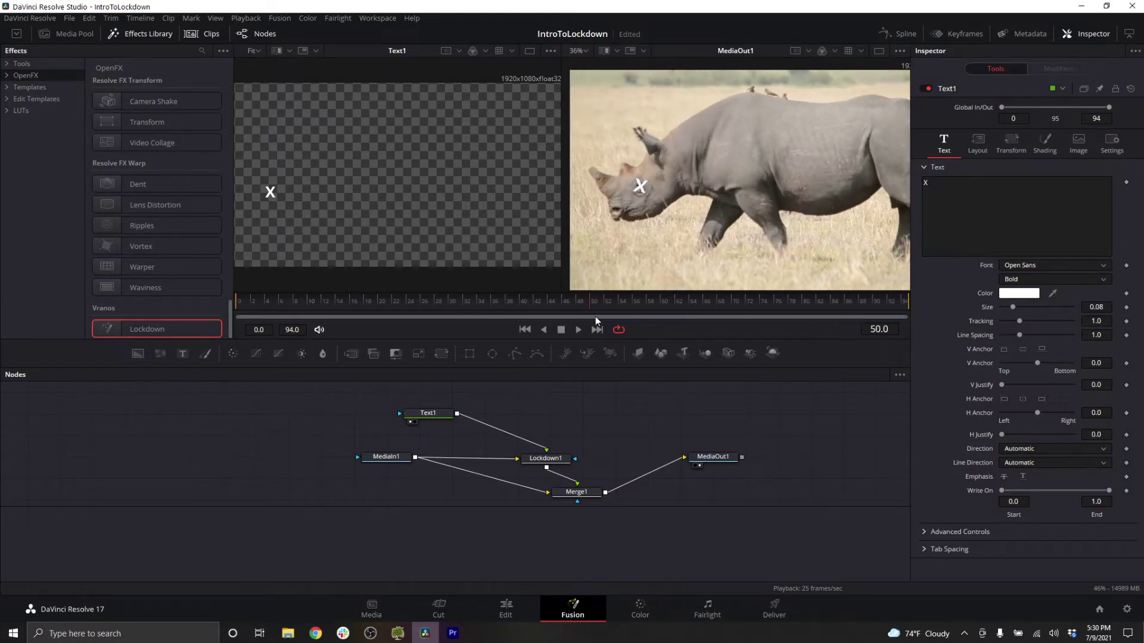
click(554, 461)
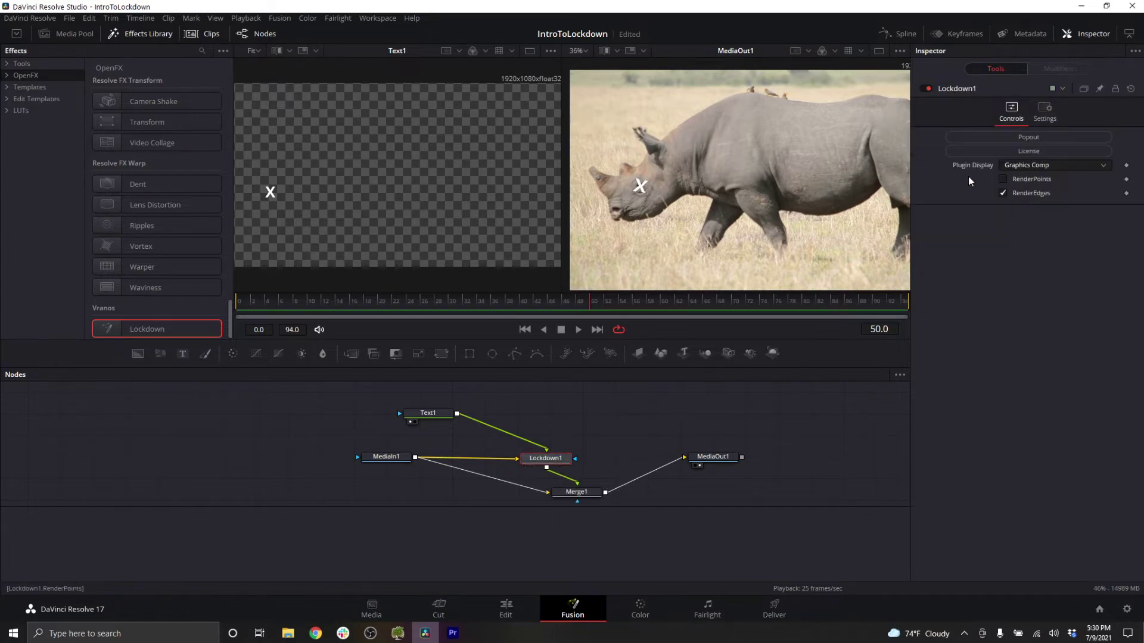
click(1016, 164)
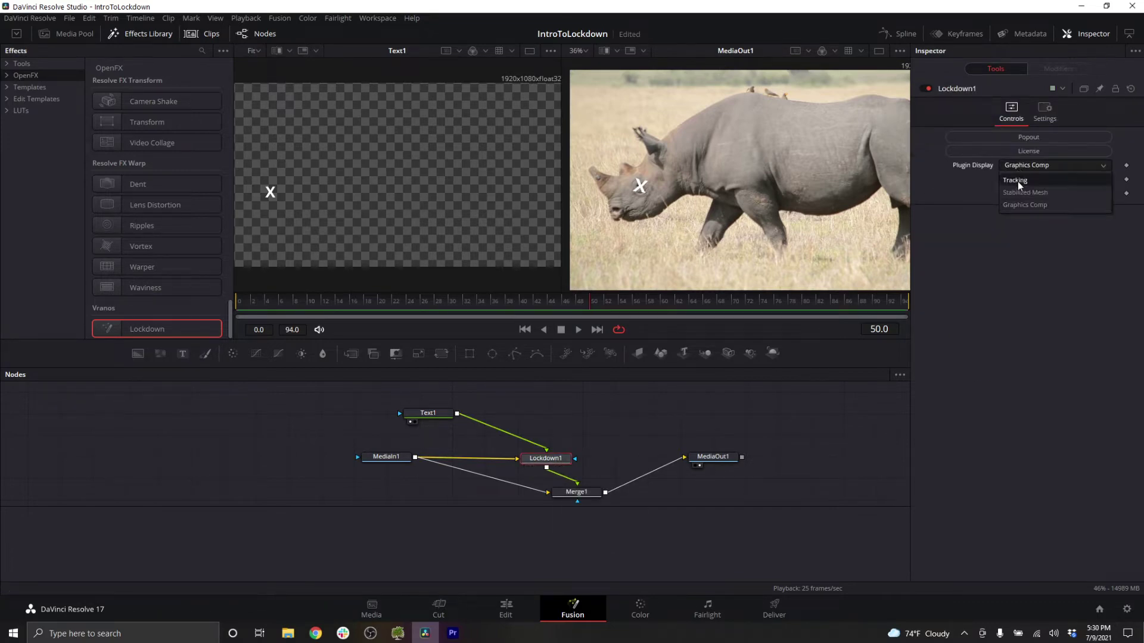
click(1002, 166)
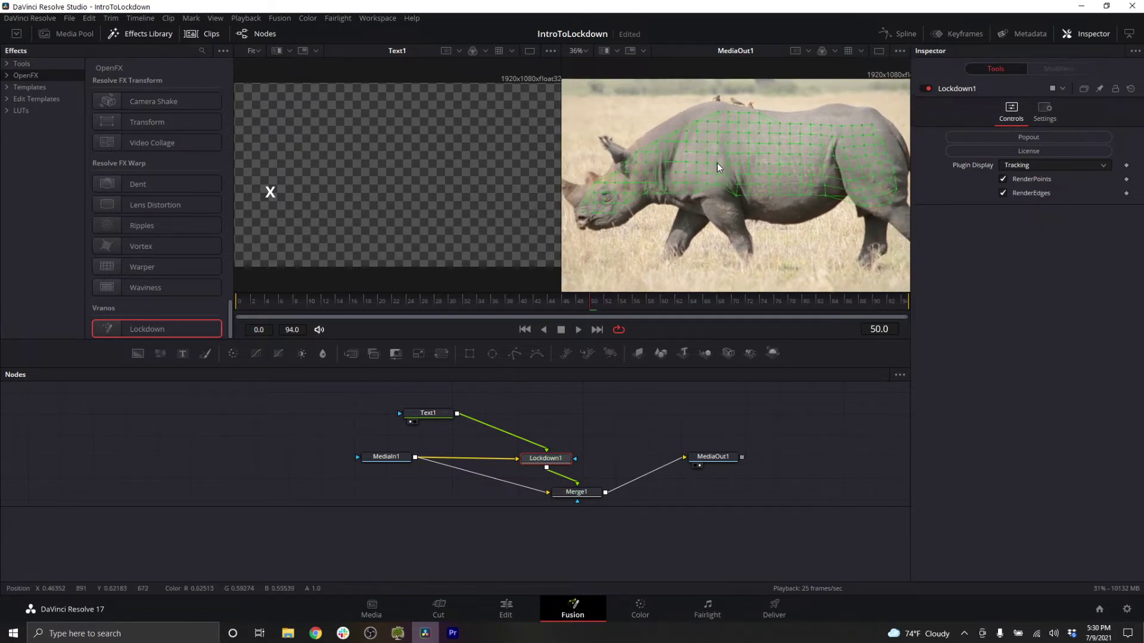
click(1025, 167)
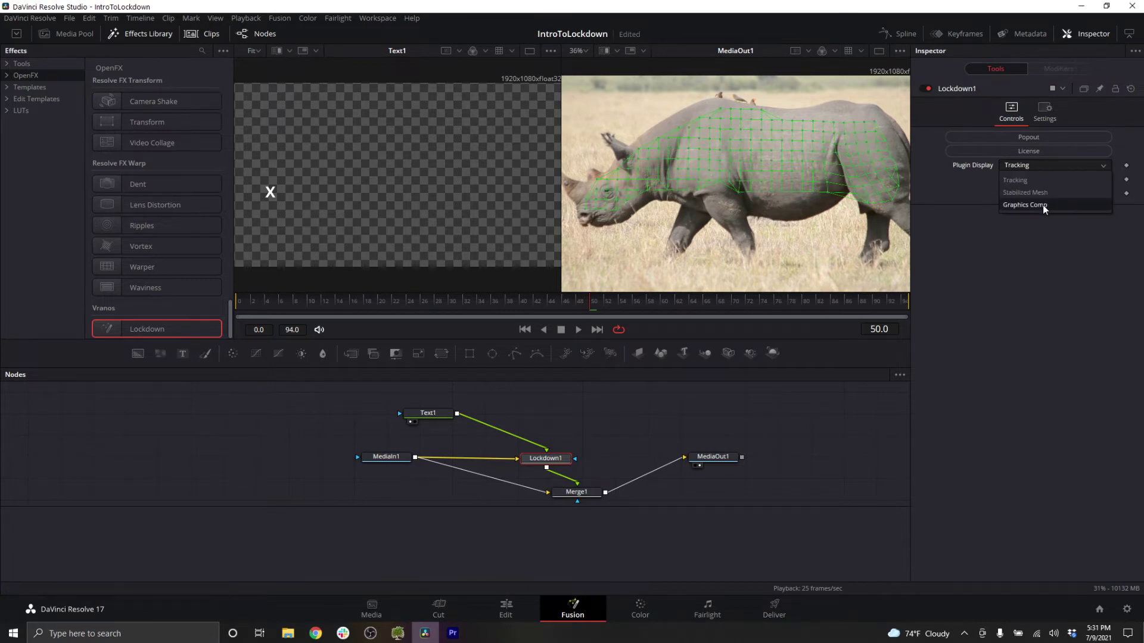
click(1044, 205)
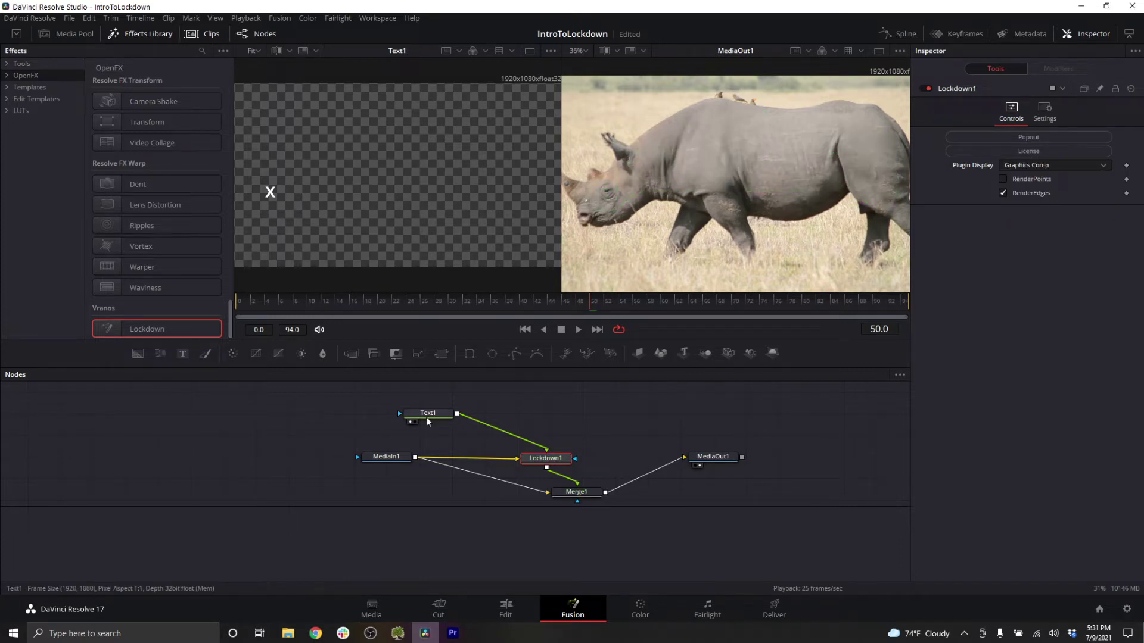
Add a yellow-green Text2 'Y' title merged with the X and move it beside the X.
click(269, 194)
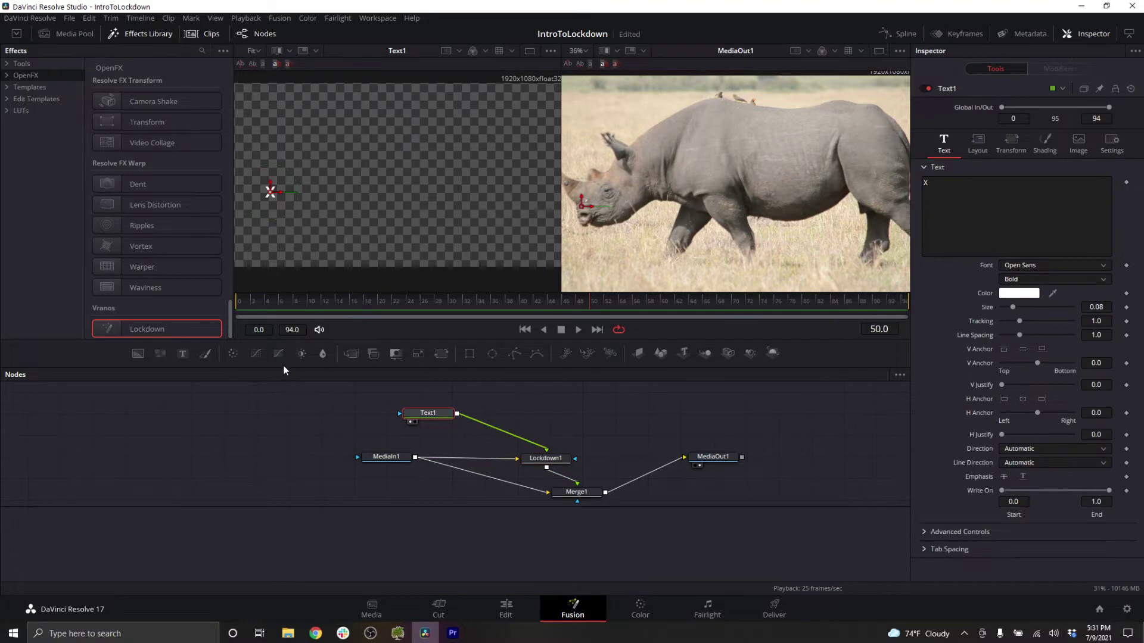
click(182, 353)
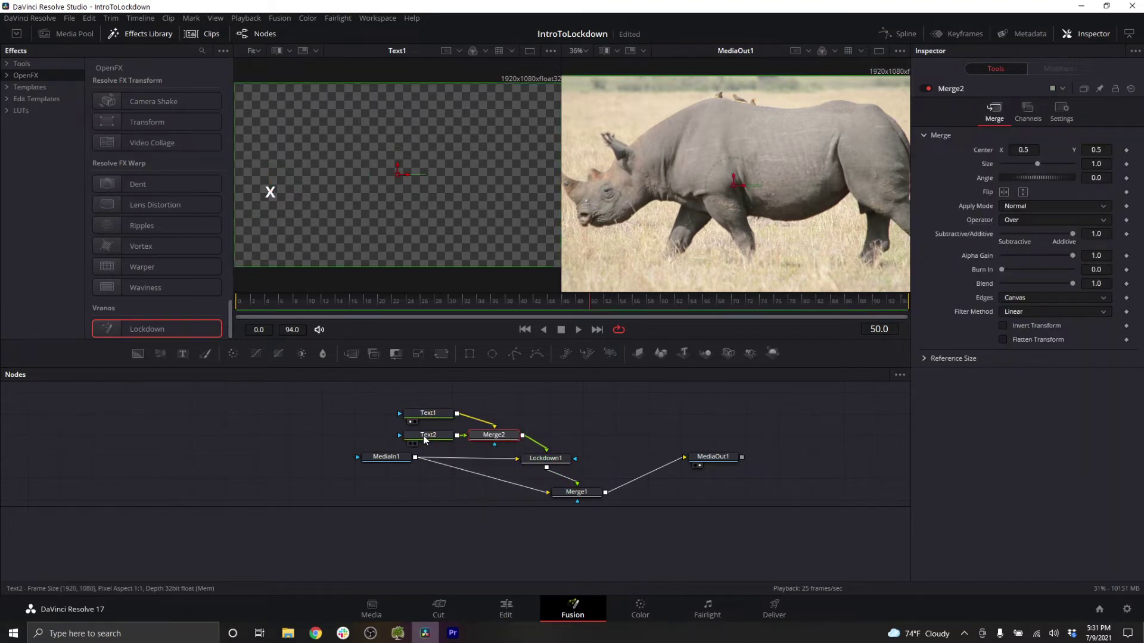
click(423, 434)
click(1017, 295)
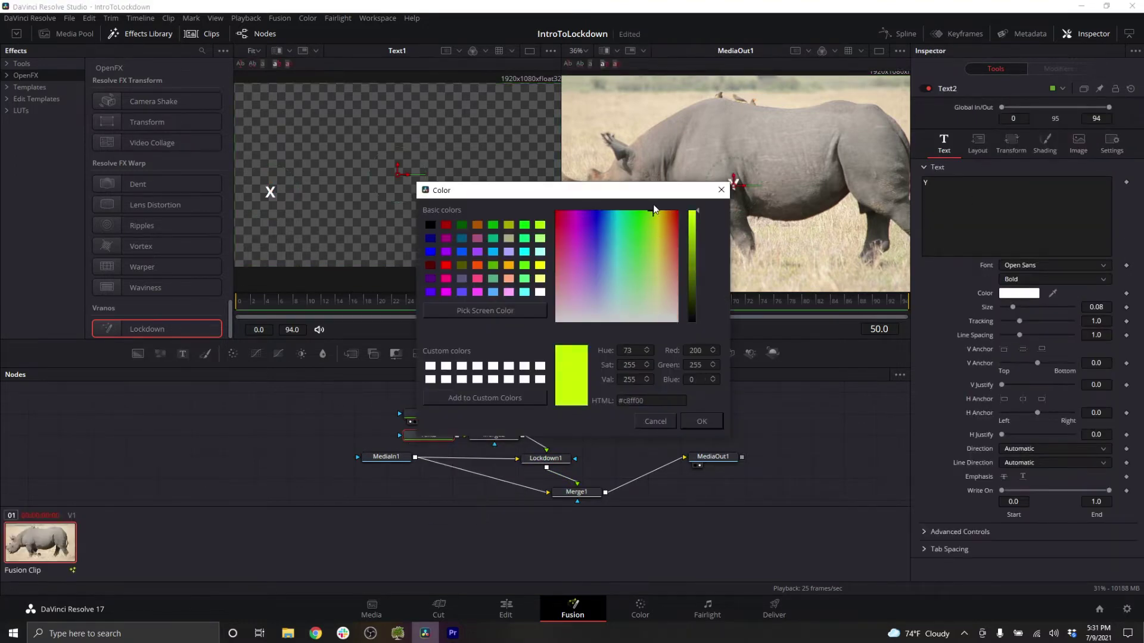
click(632, 416)
drag(397, 173, 293, 179)
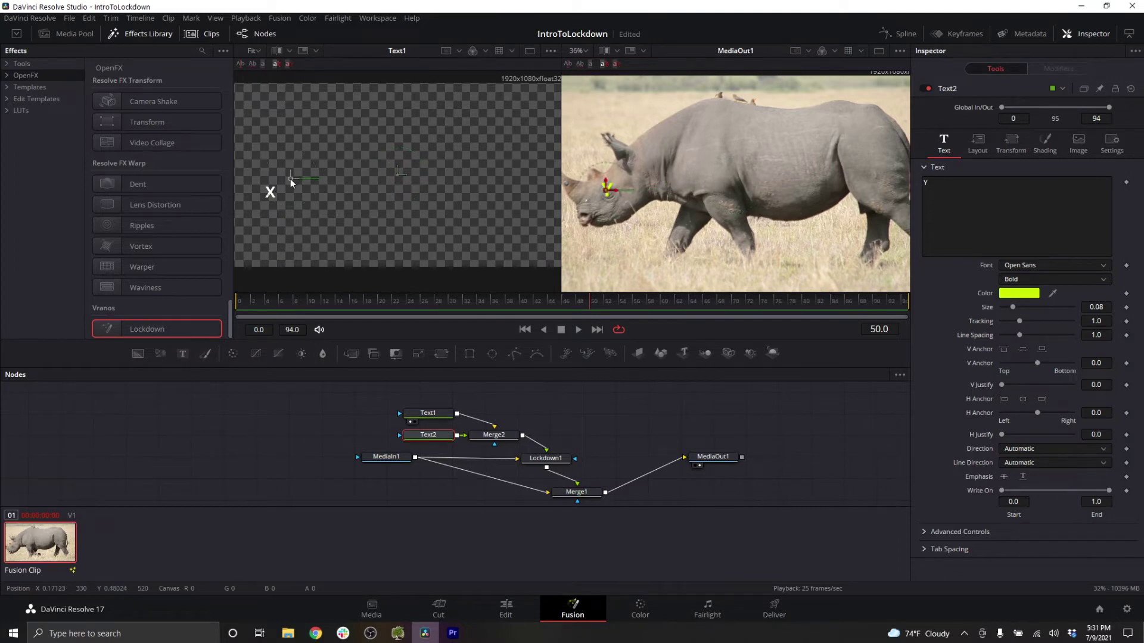
View Merge2 in the left viewer and return the playhead to frame 0.
click(610, 191)
key(1)
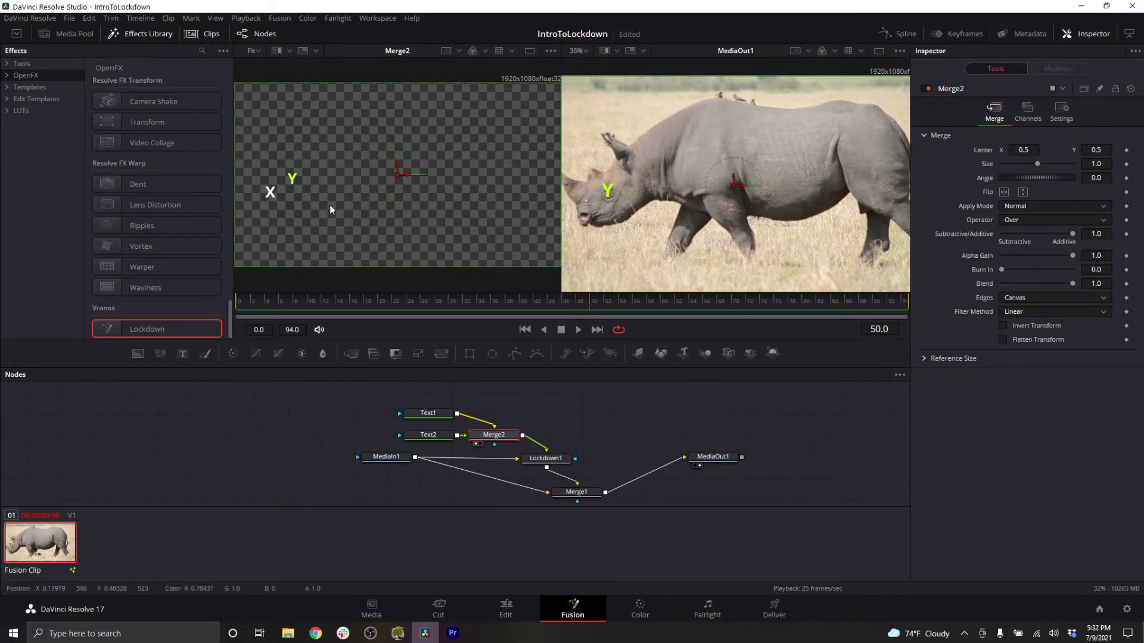
drag(572, 294, 204, 305)
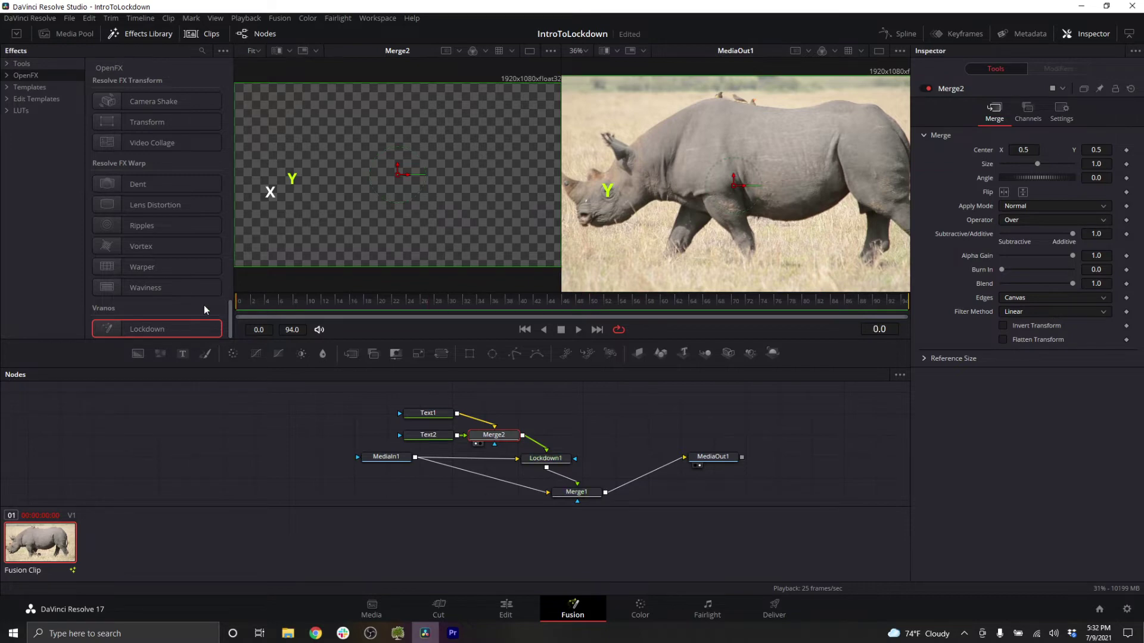
scroll(652, 209, up, 3)
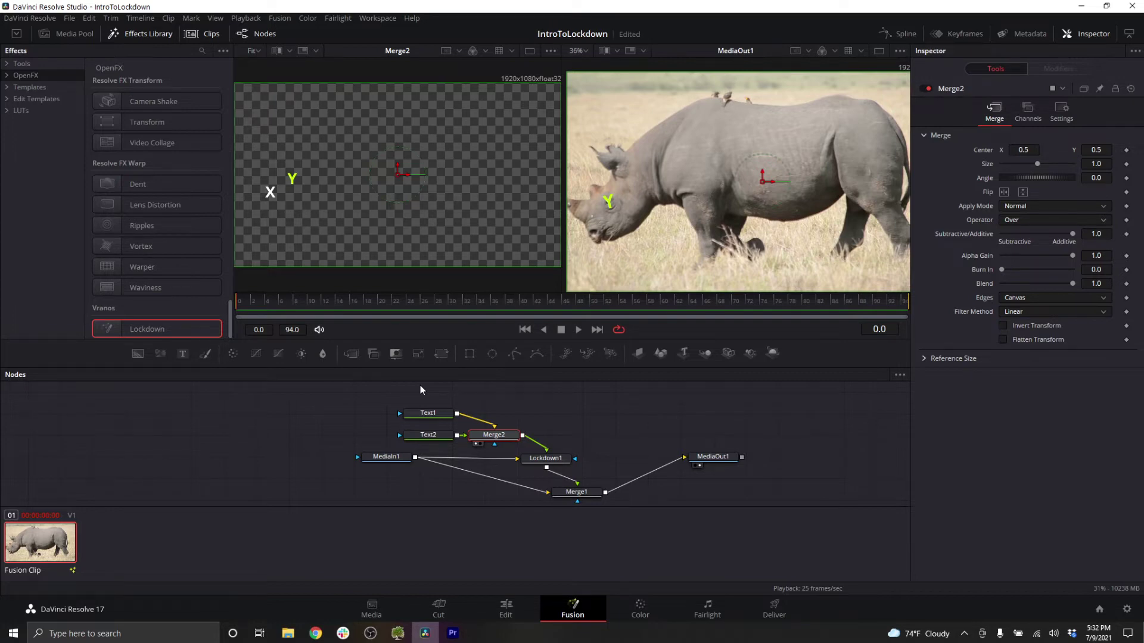
In Lockdown1's Settings tab, enter the comment 'Lockdown frame is frame 0'.
click(545, 458)
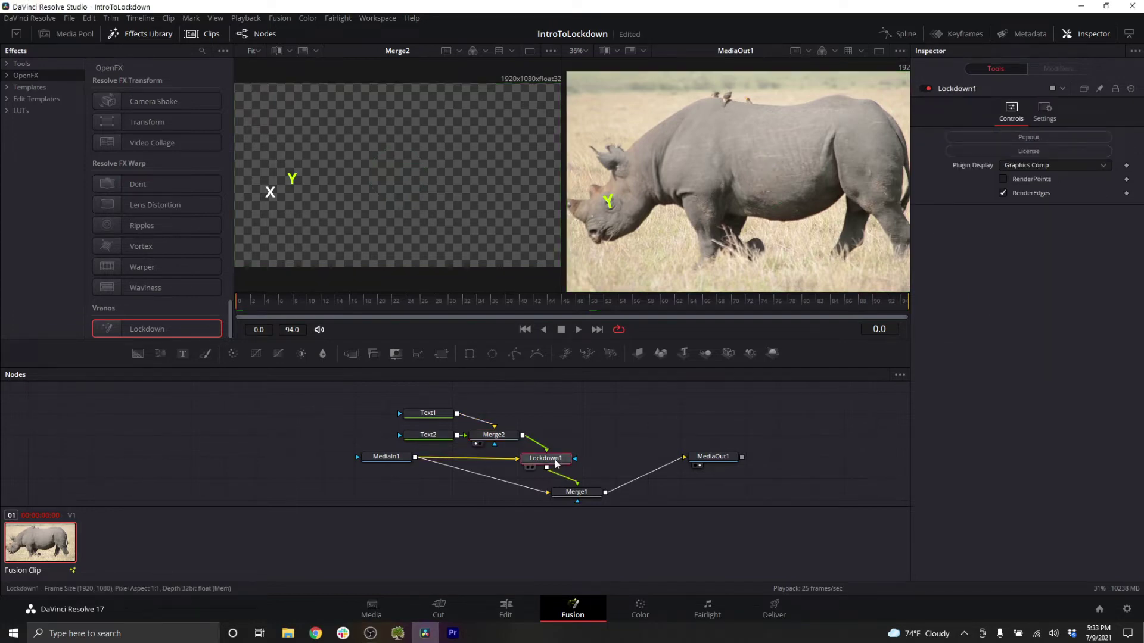
click(1046, 113)
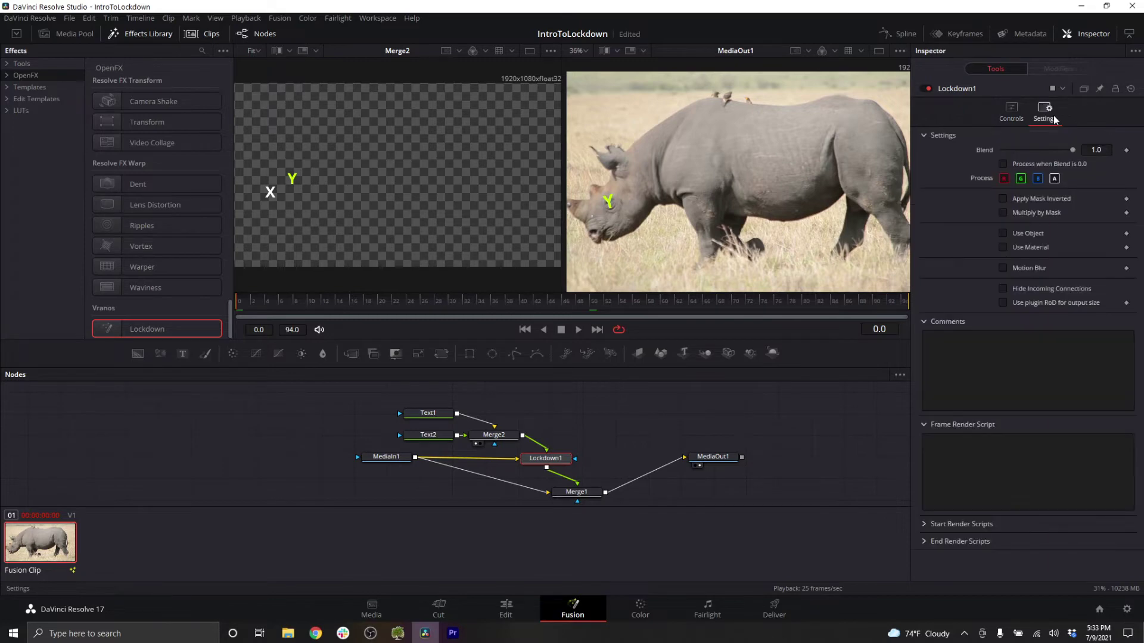
click(1013, 363)
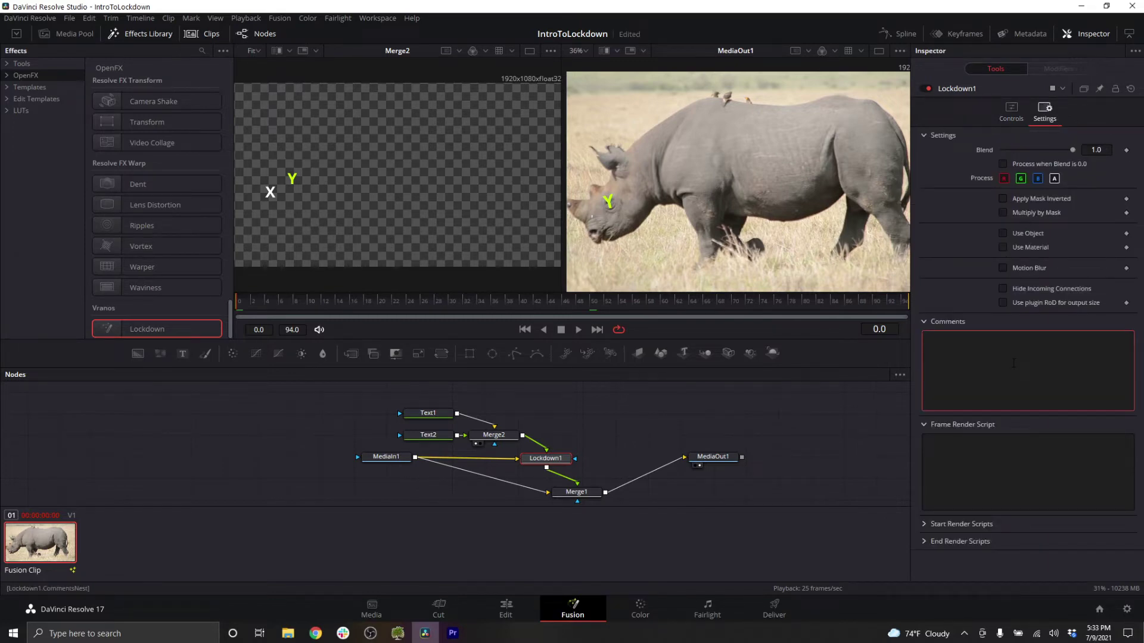
text(Lockdown frame is frame 0)
Delete the Merge2 and Text2 Y-title nodes and move Lockdown1 up in the graph.
click(490, 438)
key(Delete)
click(445, 437)
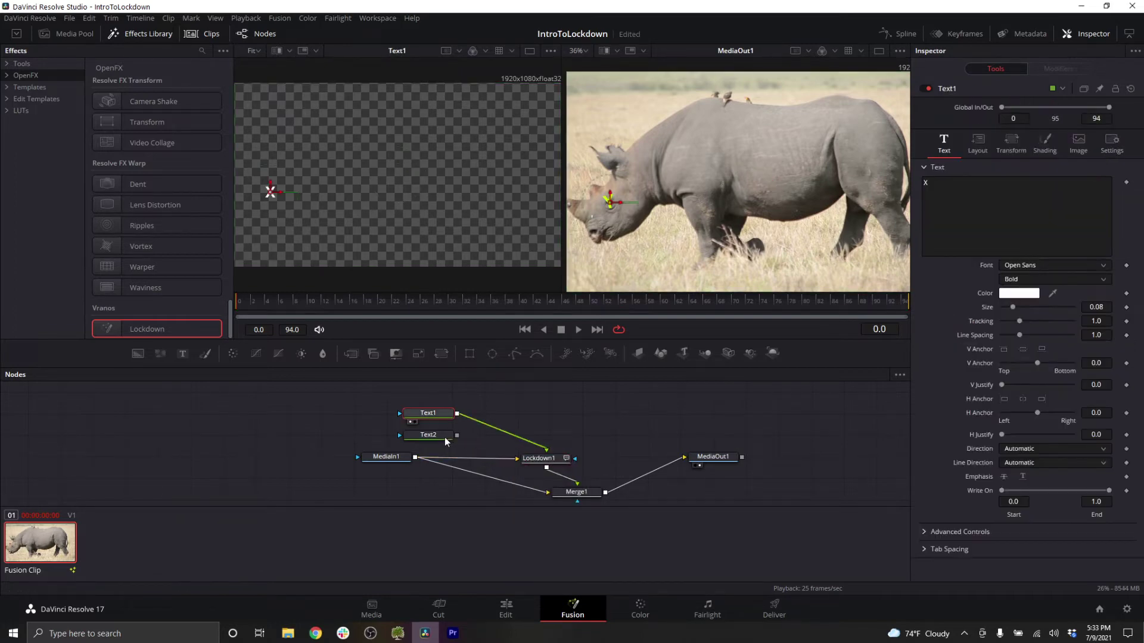
key(Delete)
drag(538, 458, 540, 439)
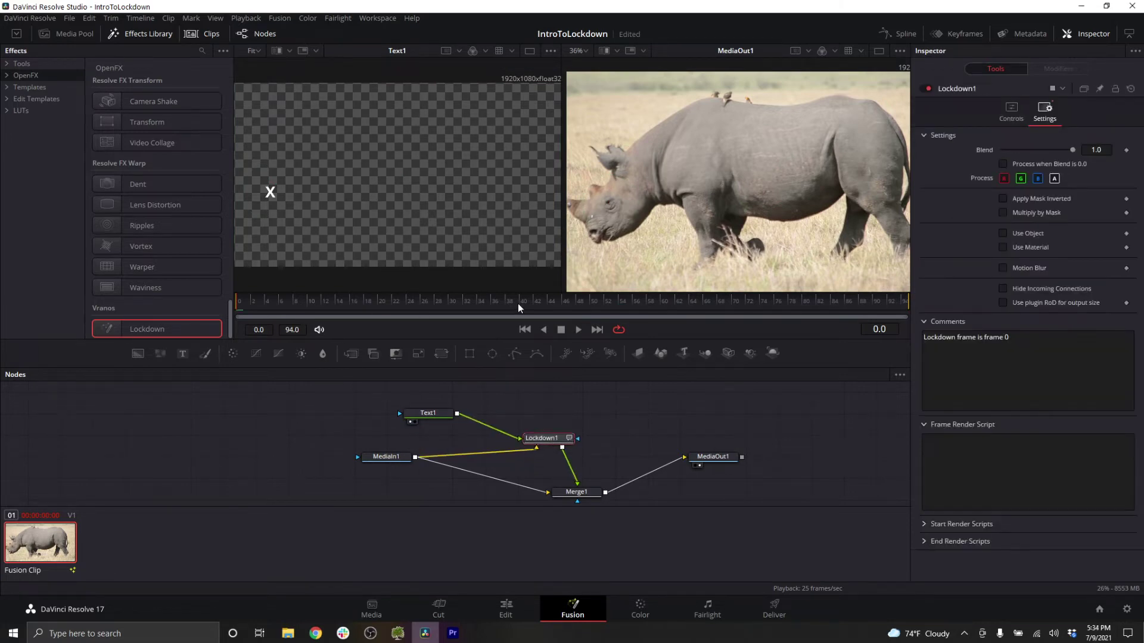
Preview Lockdown1's Tracking display mode, then set Plugin Display back to Graphics Comp.
click(1011, 110)
click(1025, 171)
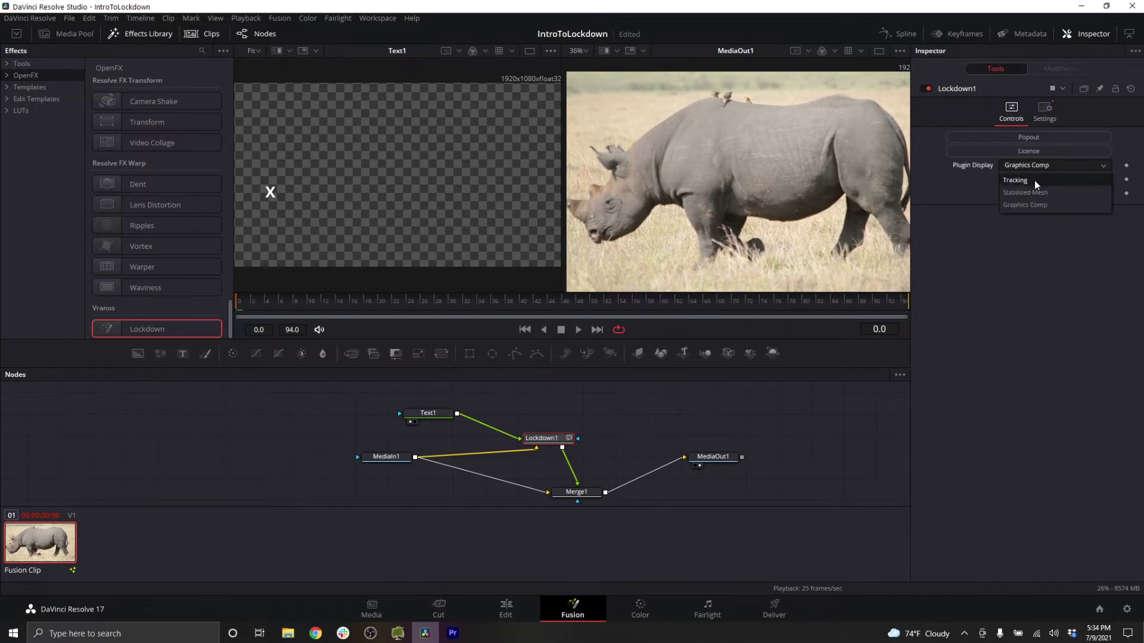
click(1035, 182)
click(1053, 165)
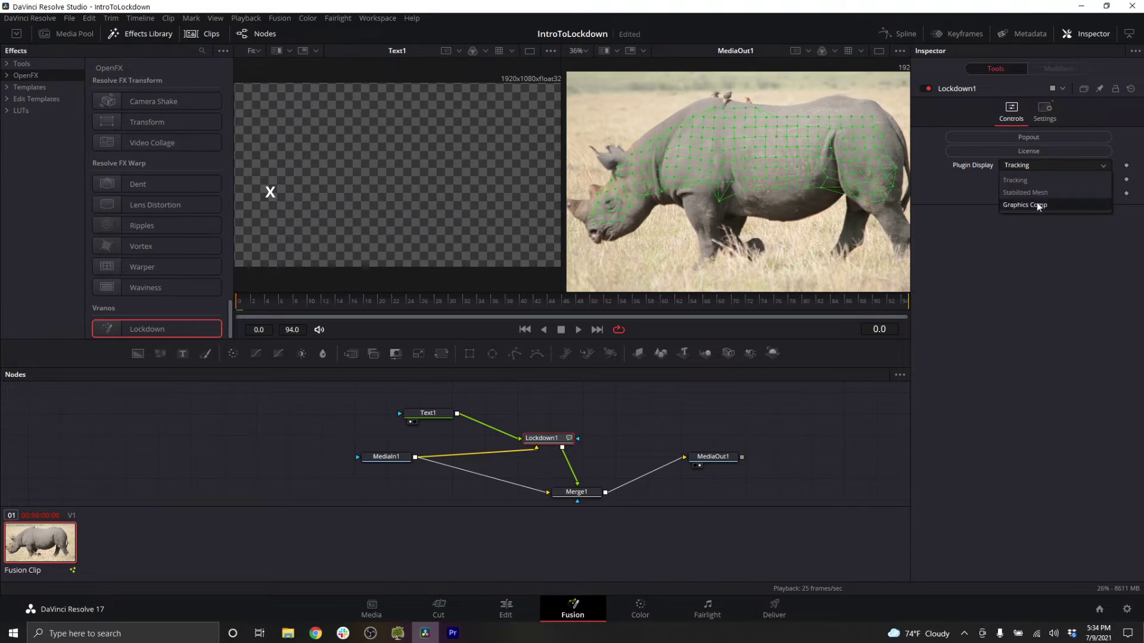
click(1037, 206)
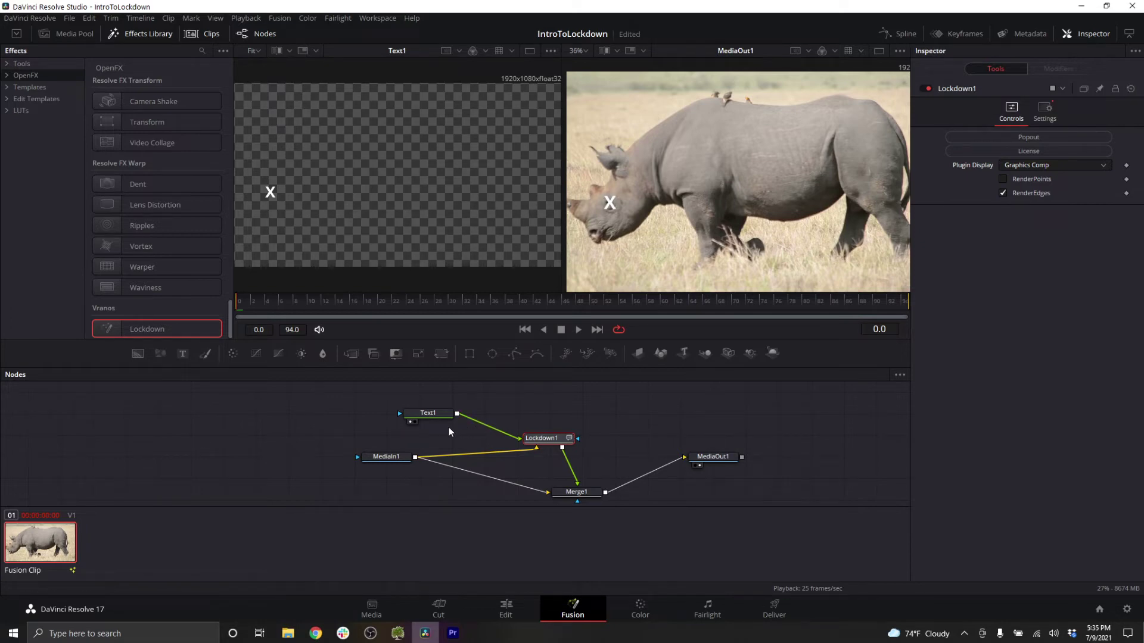
Delete the X title node and copy the Lockdown1 node.
click(423, 414)
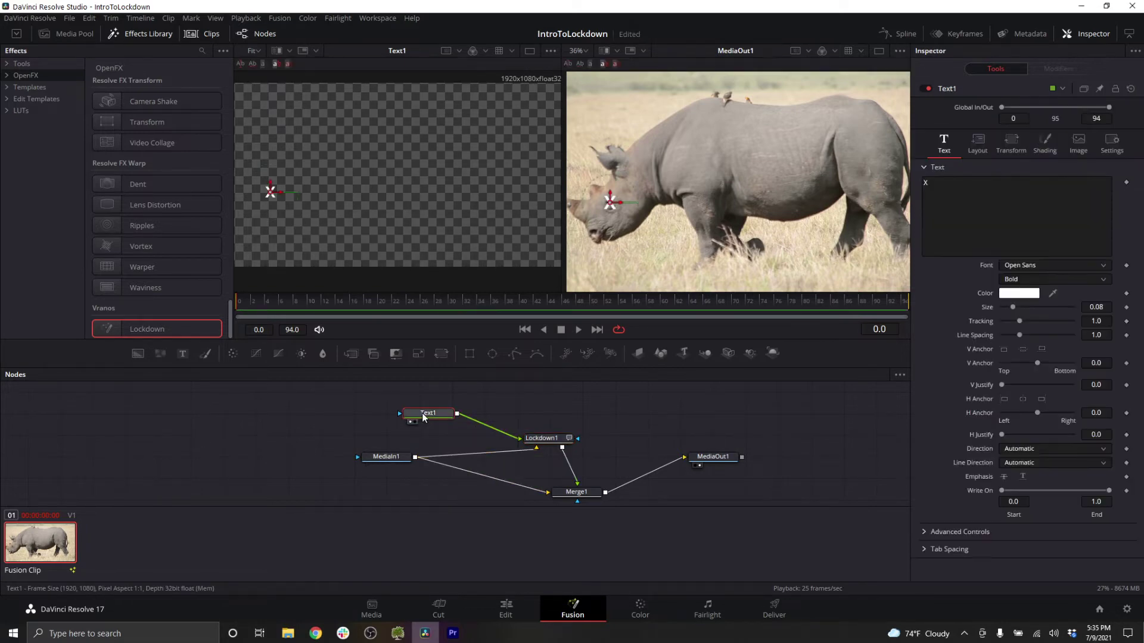
key(Delete)
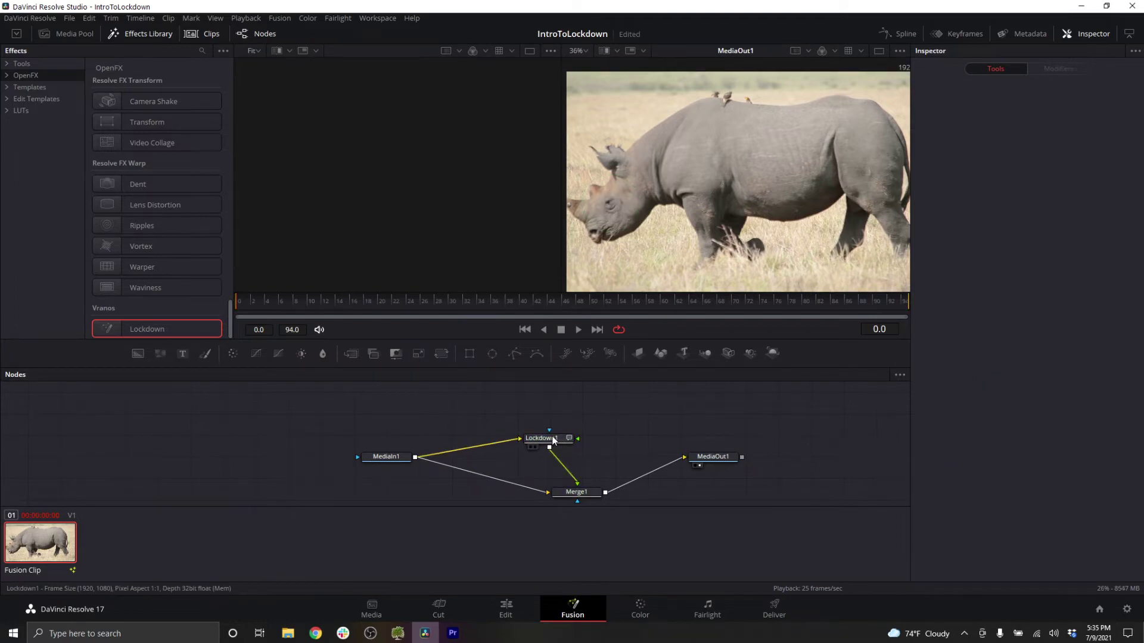
click(553, 440)
key(ctrl+c)
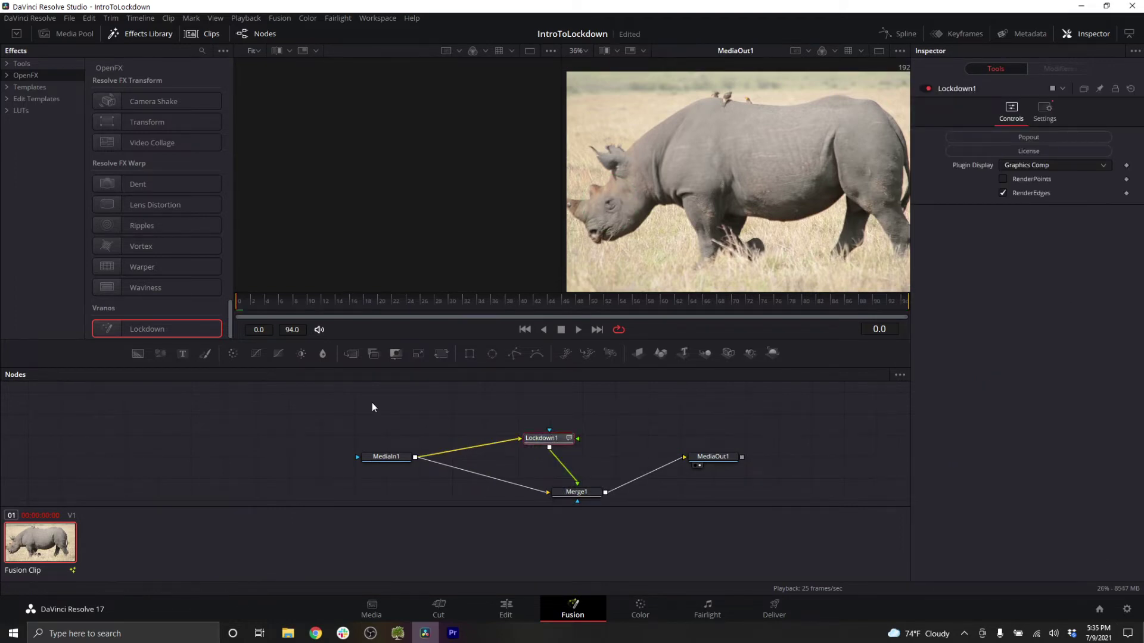
Paste the copy as Lockdown1_1, feed it MediaIn1, and show it in the left viewer.
key(ctrl+v)
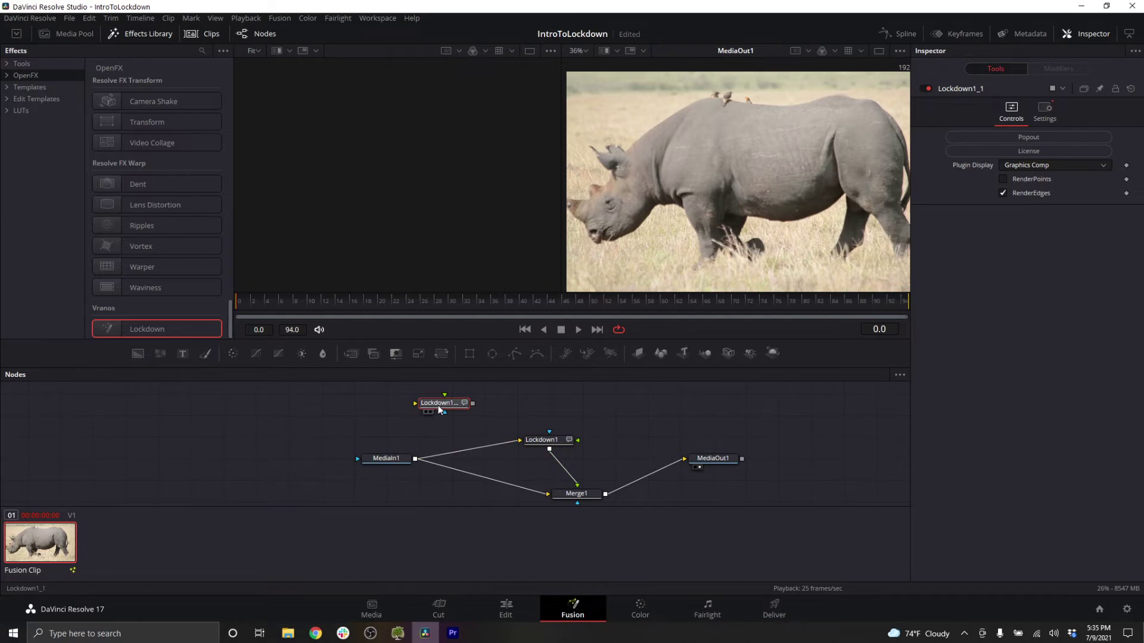
drag(437, 405, 444, 413)
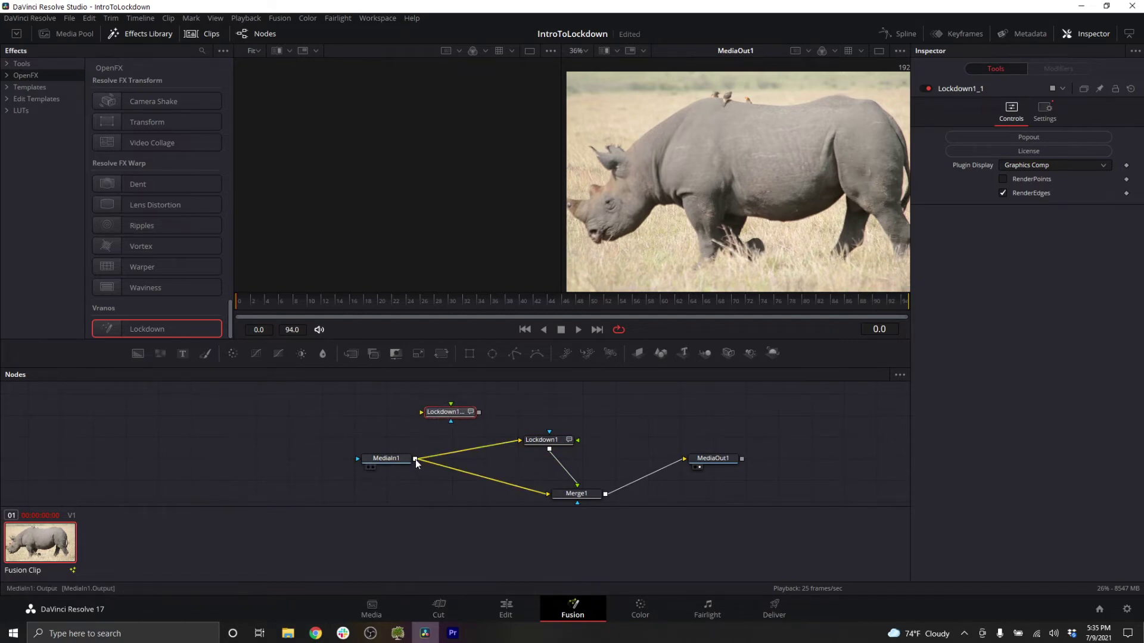
drag(415, 459, 421, 415)
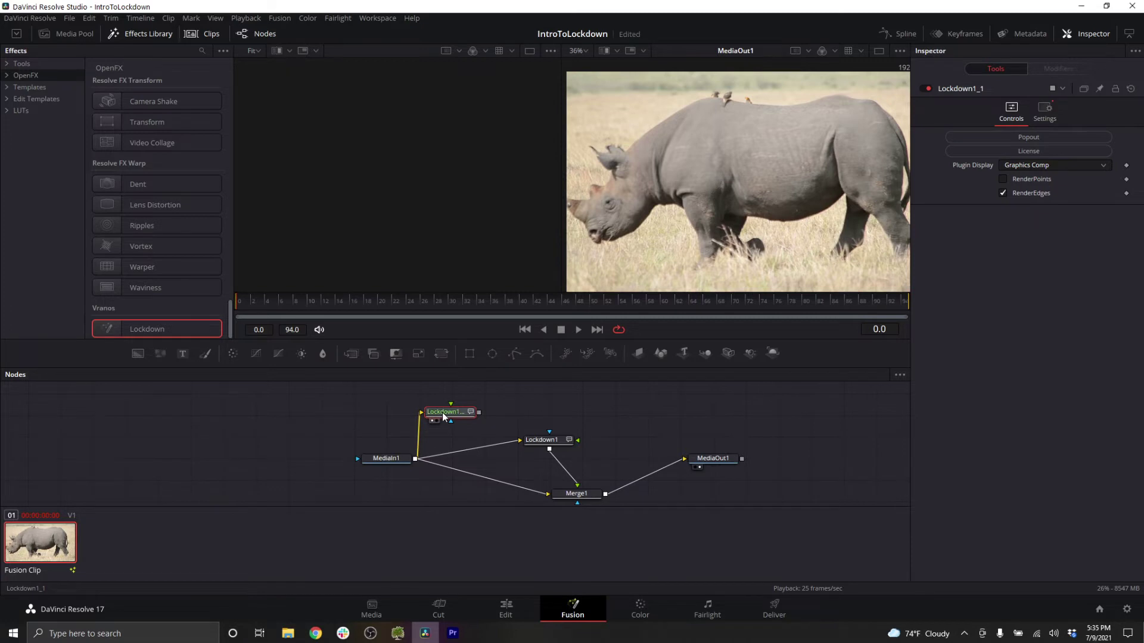
key(1)
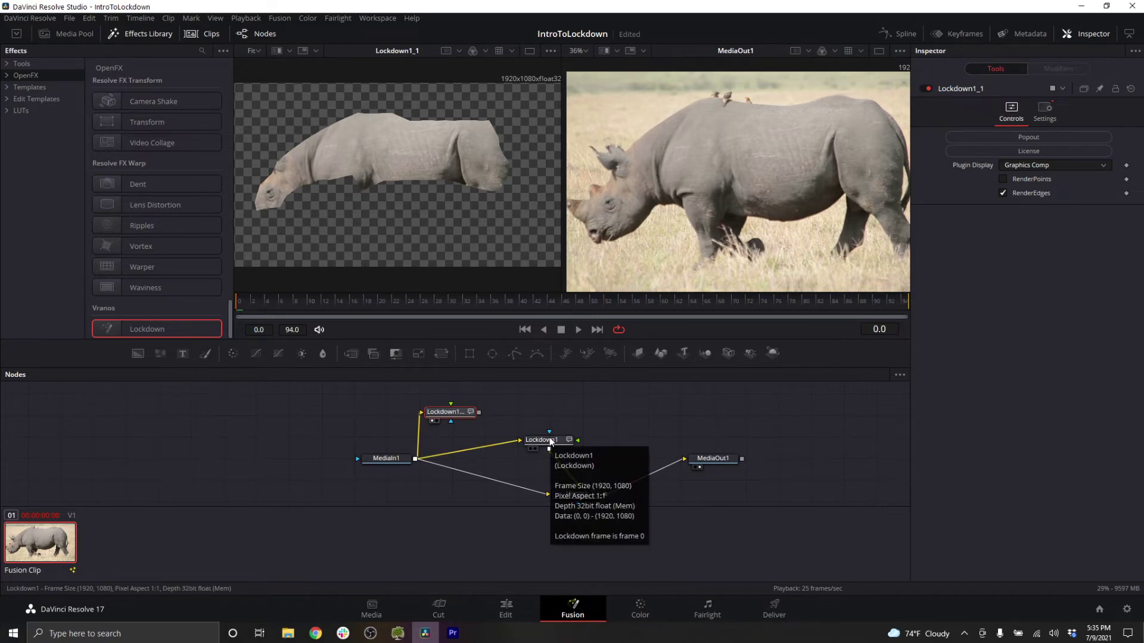
Set Lockdown1_1's Plugin Display to Stabilized Mesh and Lockdown1's to Tracking.
click(1005, 167)
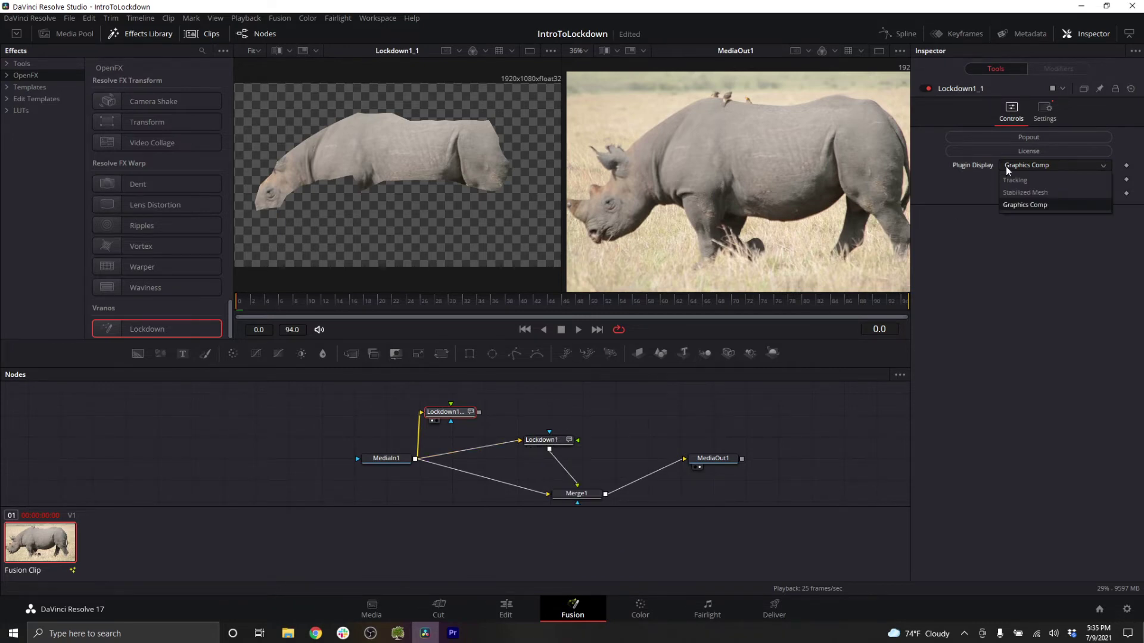
click(1014, 192)
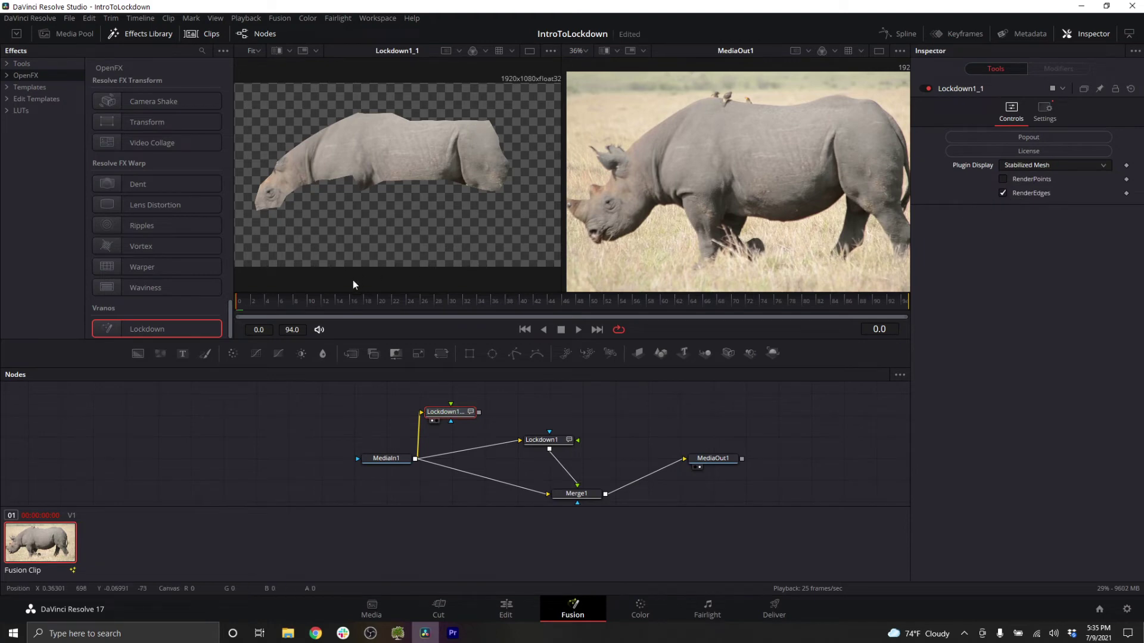
click(552, 440)
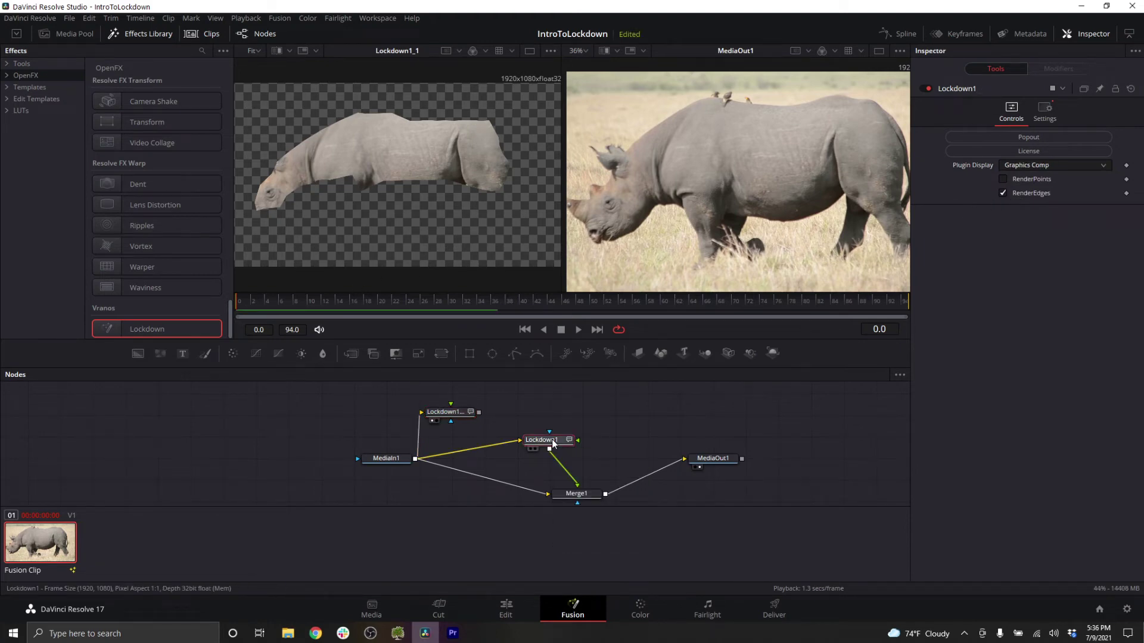
click(1035, 167)
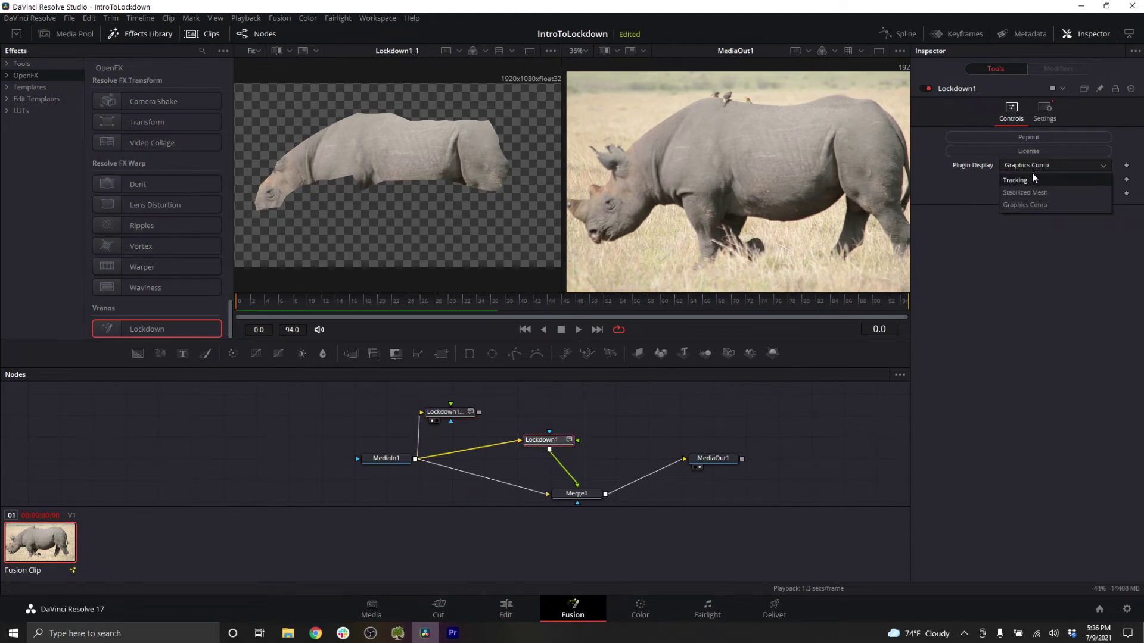
click(1031, 179)
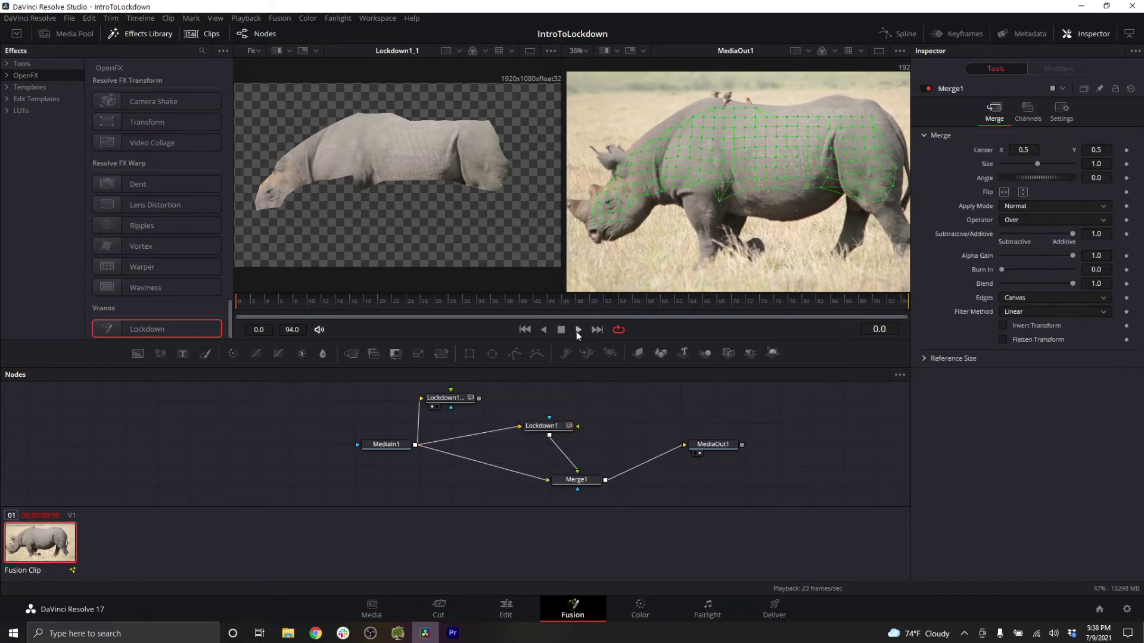
Play the clip and scrub from the first frame to frame 50 to check the track.
click(577, 330)
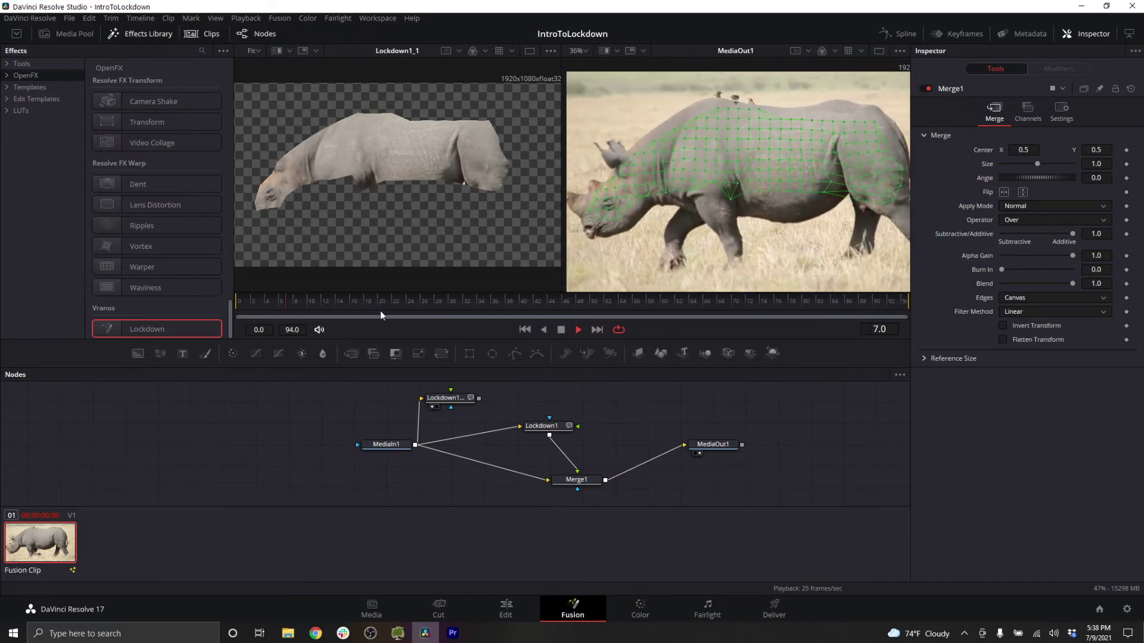
click(561, 329)
drag(413, 304, 166, 297)
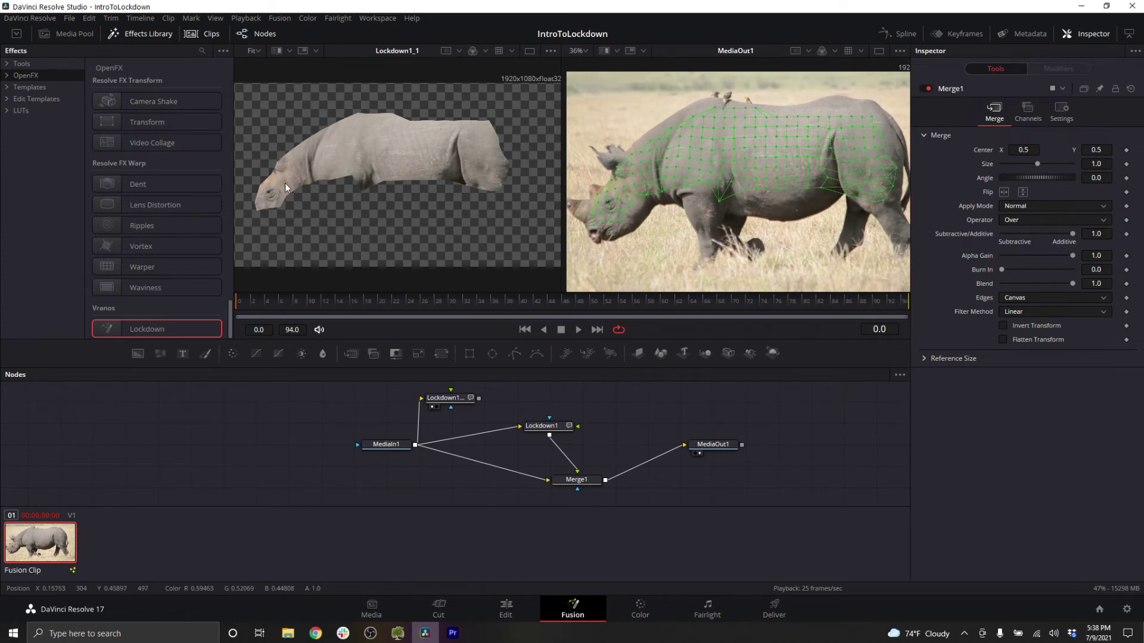
drag(240, 295, 167, 298)
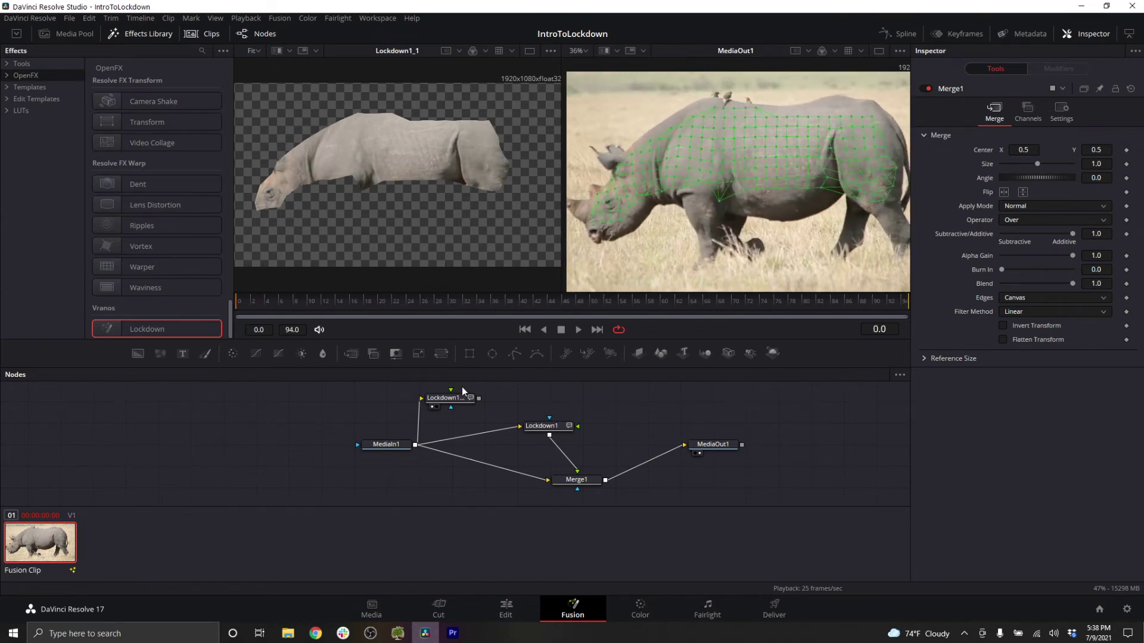
Zoom in on the stabilized rhino head and add a Paint node after Lockdown1_1.
drag(269, 194, 365, 190)
scroll(364, 193, down, 1)
scroll(365, 195, up, 1)
scroll(364, 195, up, 2)
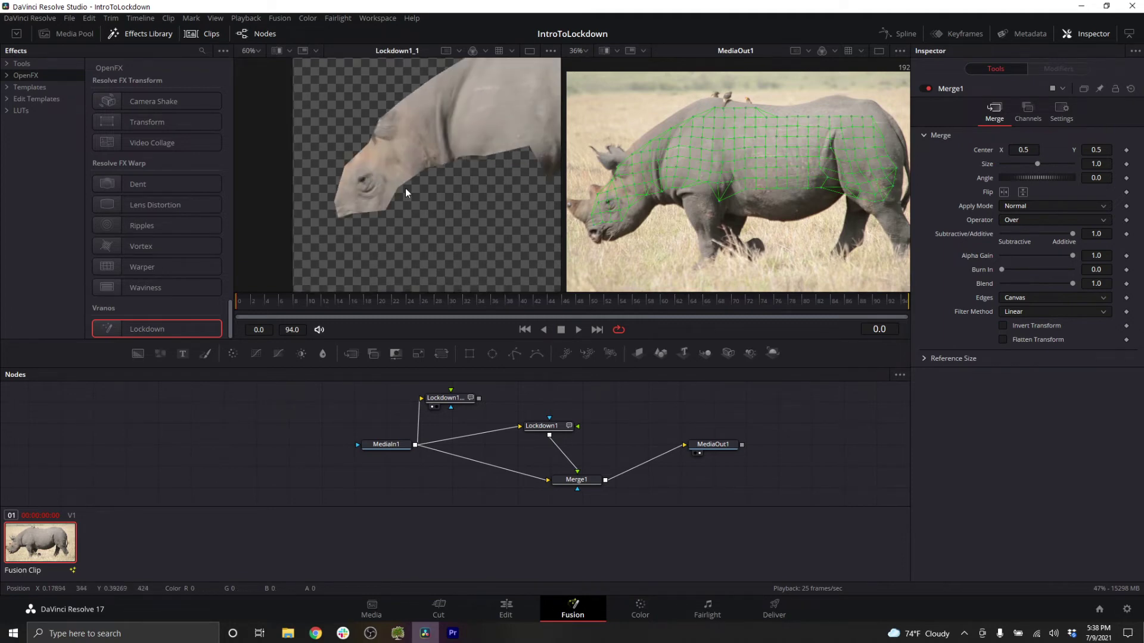
scroll(405, 188, up, 1)
click(446, 399)
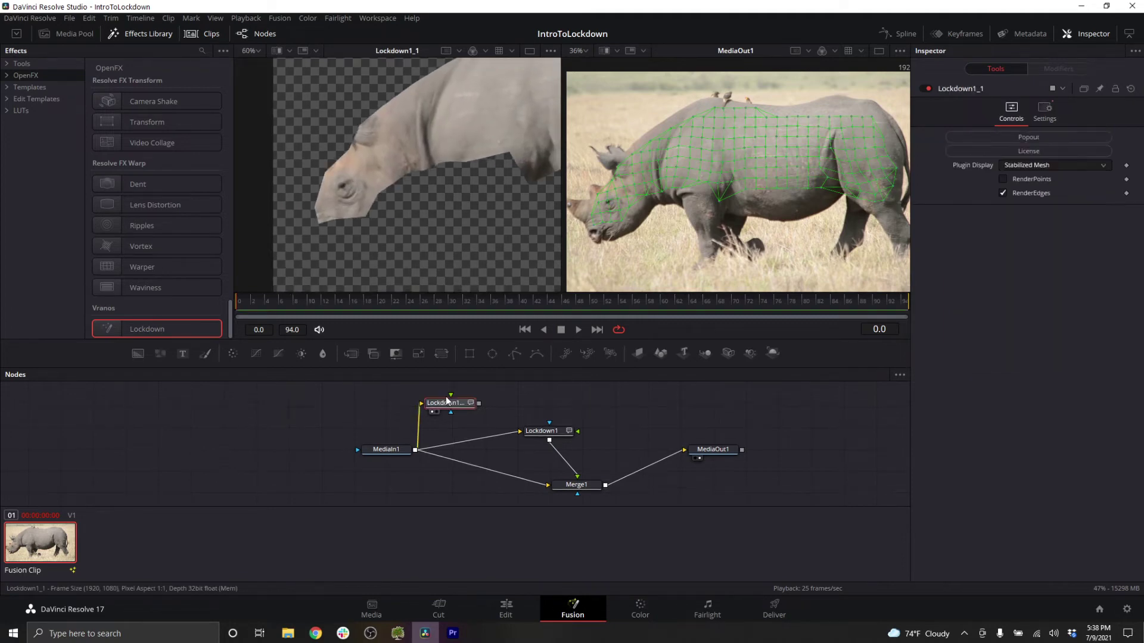
click(206, 356)
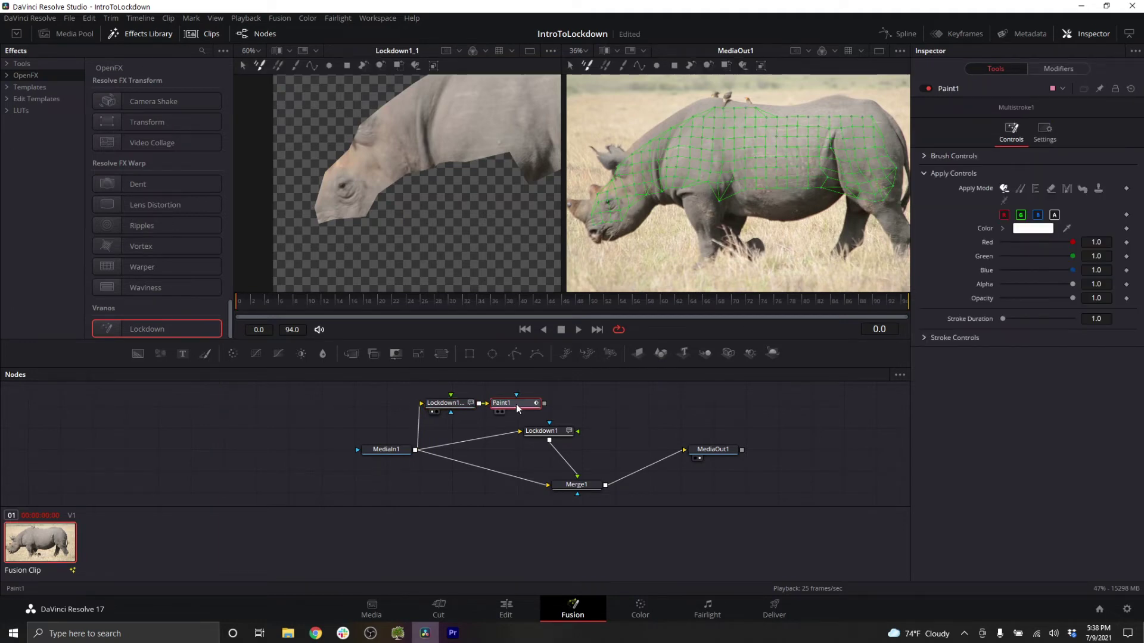
View Paint1, set Stroke Duration to 333, switch to Clone mode, and clone the rhino's eye.
key(1)
click(1094, 319)
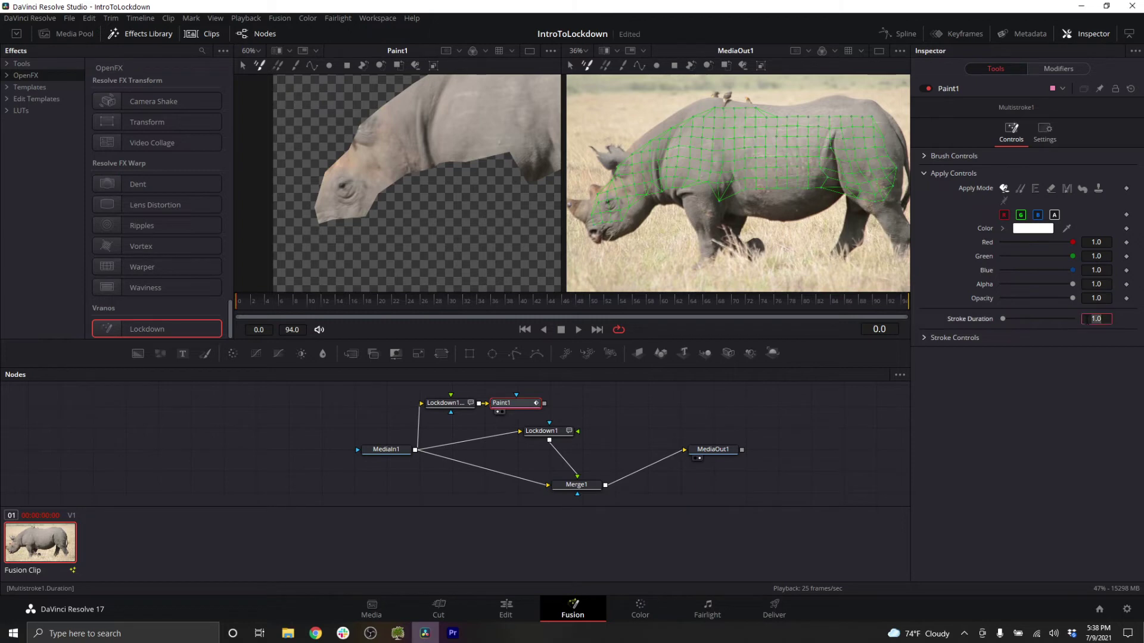
text(333)
key(Return)
click(1020, 189)
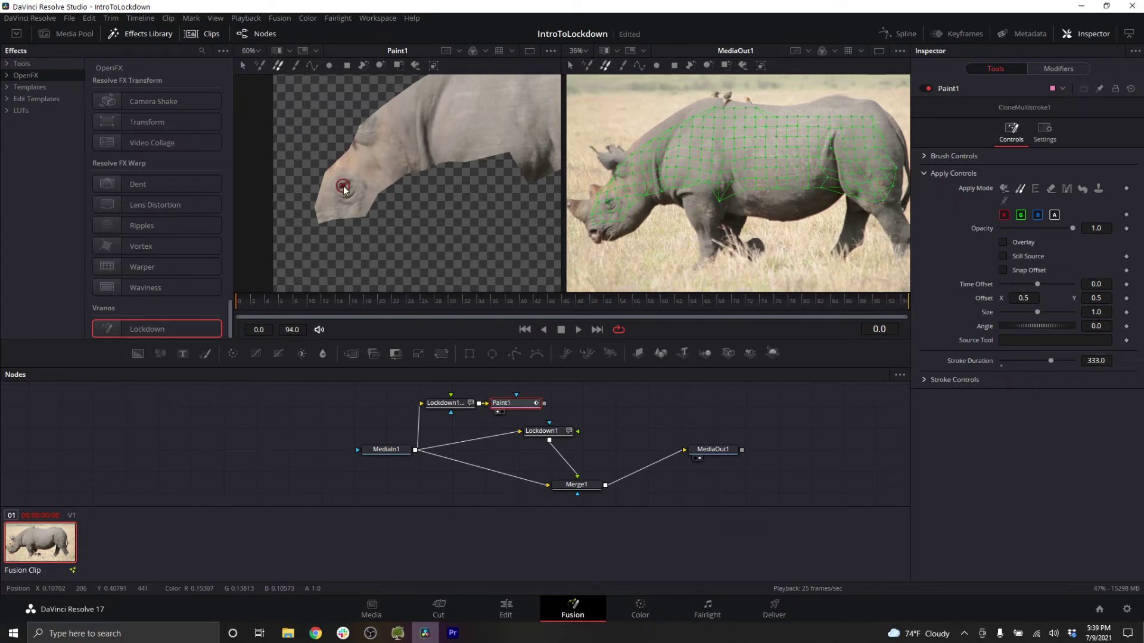
mouse_move(344, 187)
mouse_down()
mouse_move(372, 159)
mouse_move(374, 175)
mouse_move(363, 168)
mouse_move(382, 169)
mouse_move(374, 179)
mouse_up()
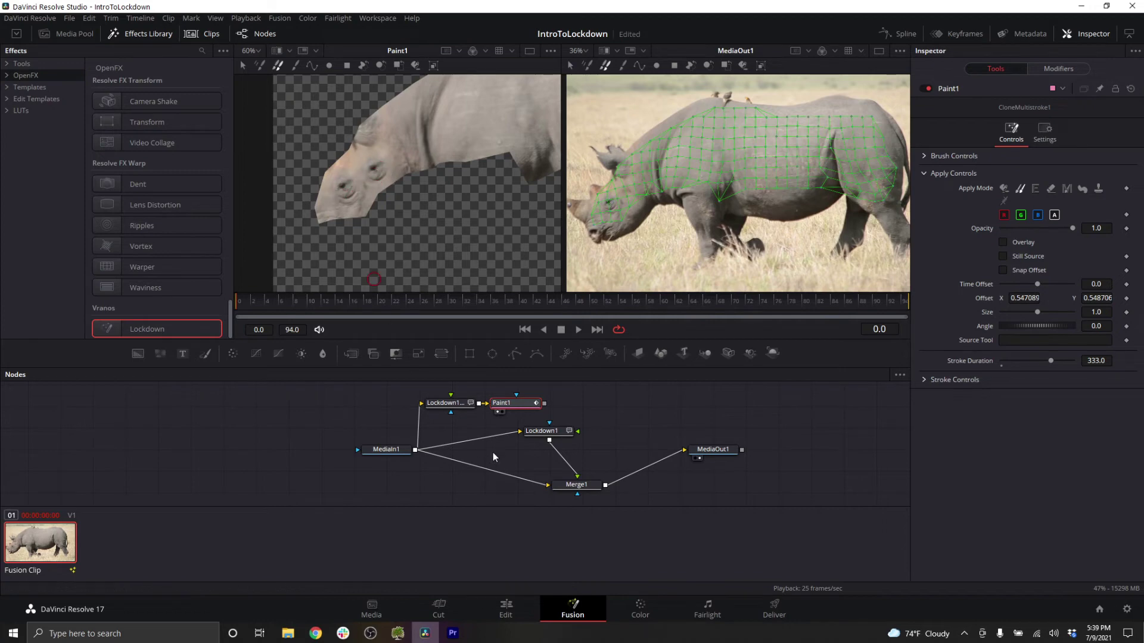
Preview the paint, wire Paint1 into Lockdown1's top input, and scrub to check the result.
click(577, 331)
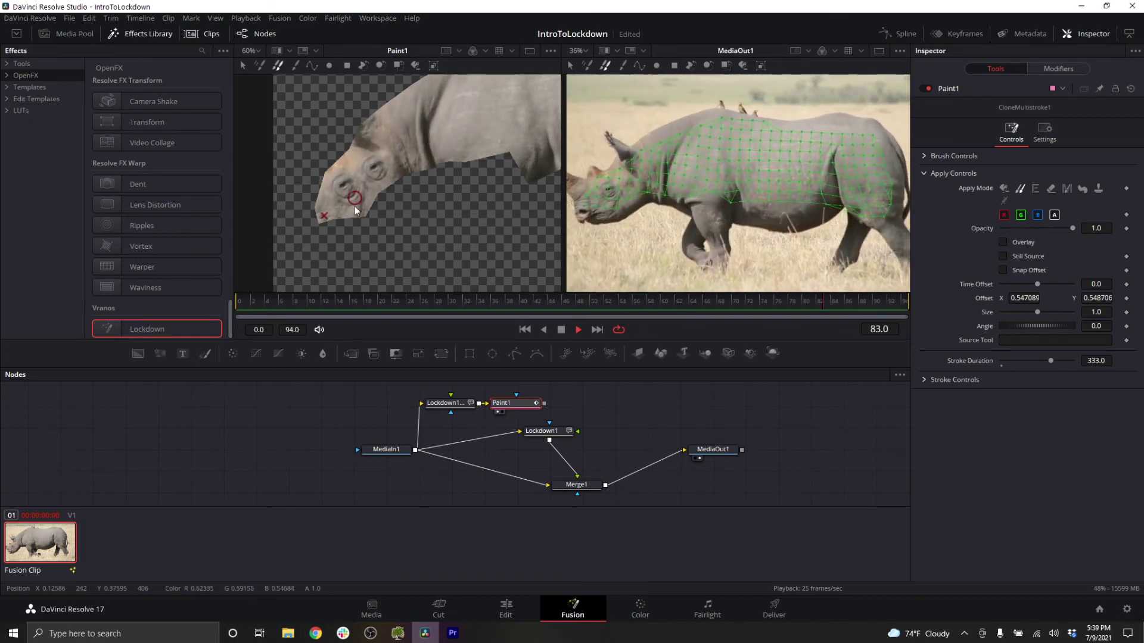
click(561, 330)
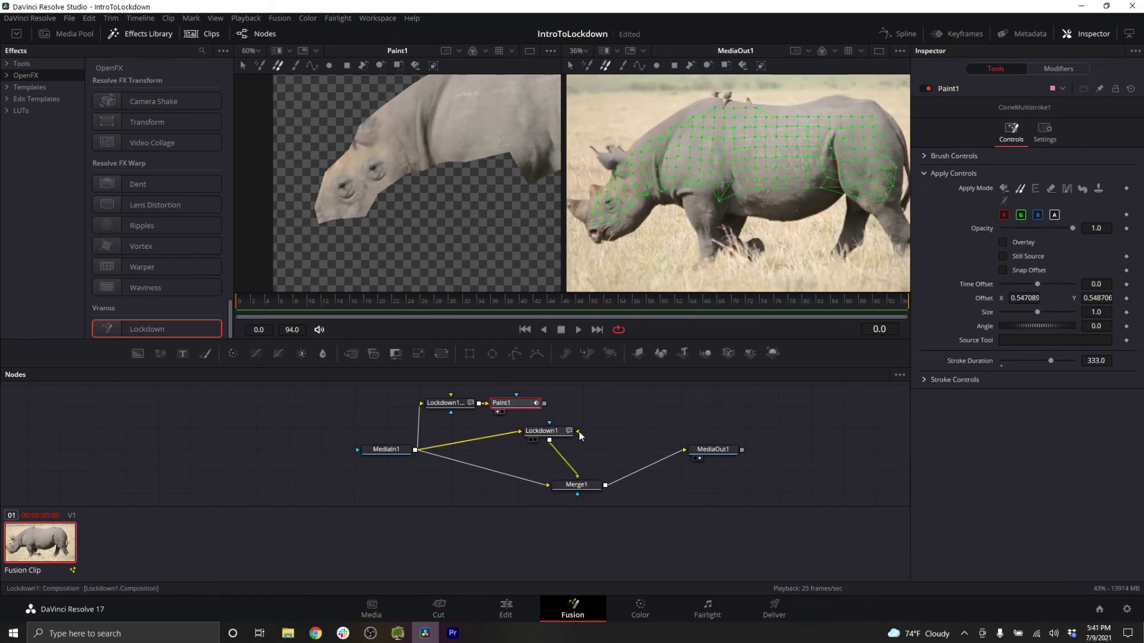
mouse_move(575, 412)
mouse_down()
mouse_move(544, 405)
mouse_move(570, 443)
mouse_up()
click(570, 444)
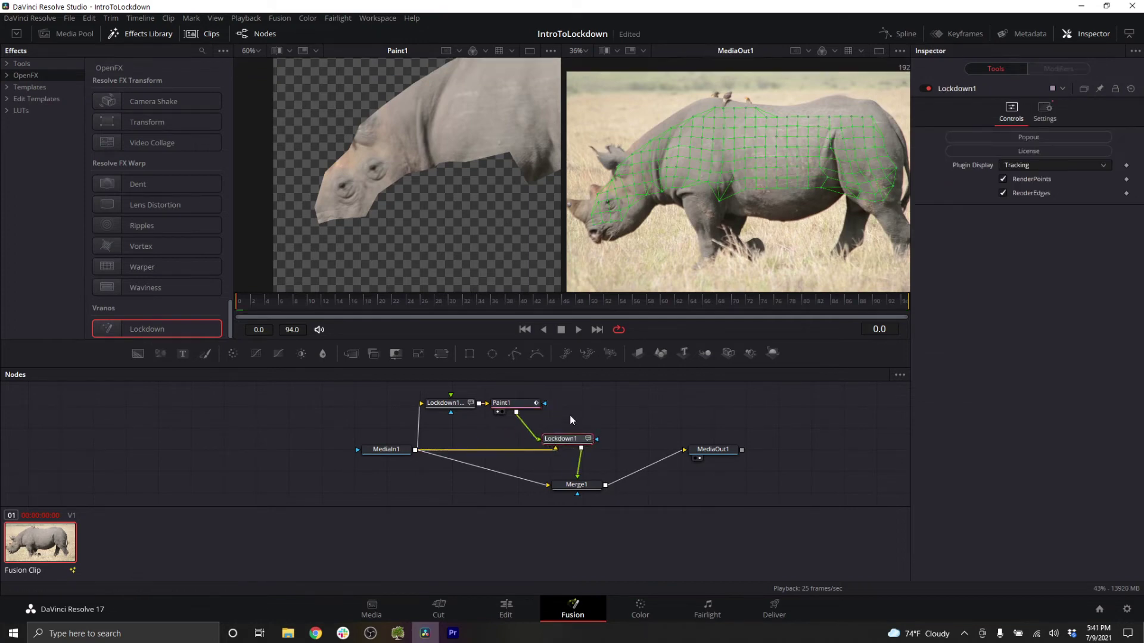
drag(255, 302, 215, 321)
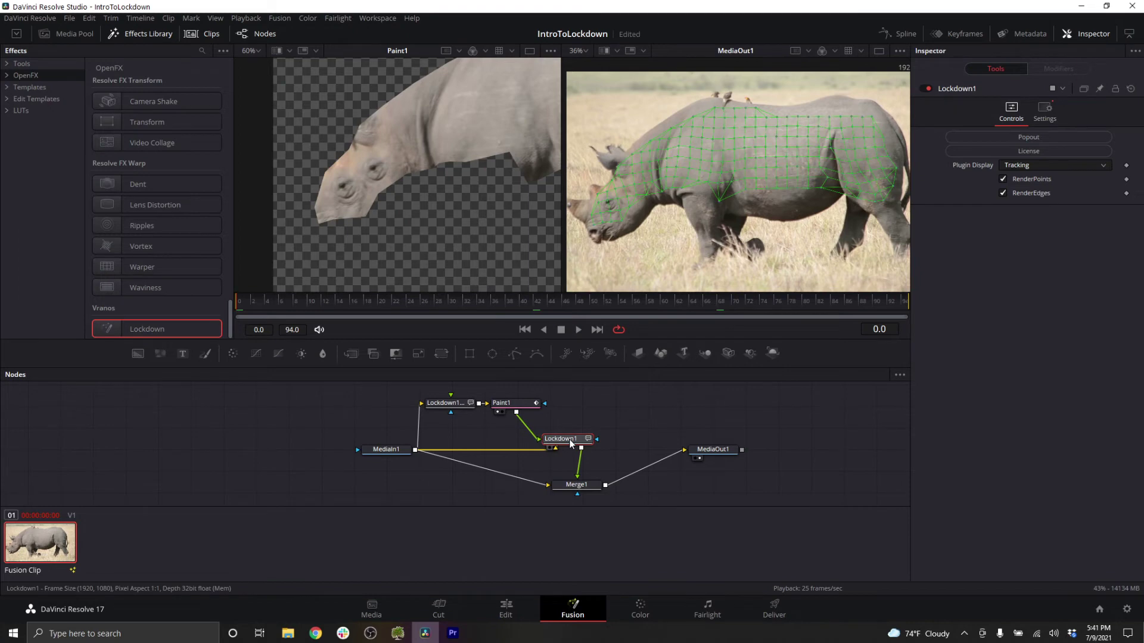
click(1044, 109)
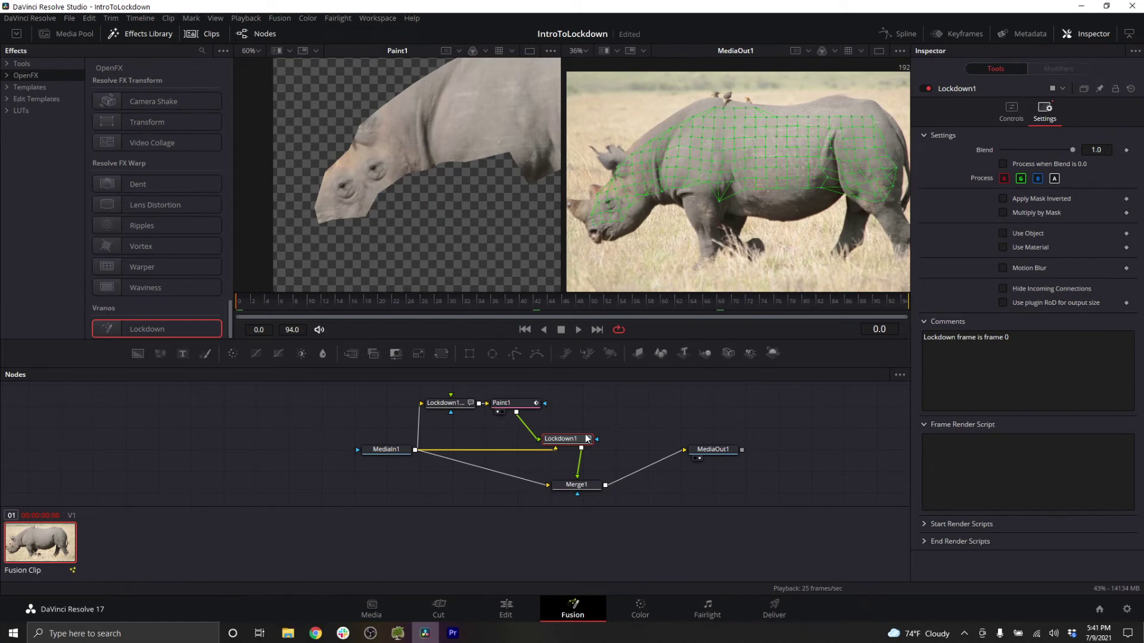
Switch Lockdown1's Plugin Display to Graphics Comp and play the clip to review the cloned eye.
click(1006, 107)
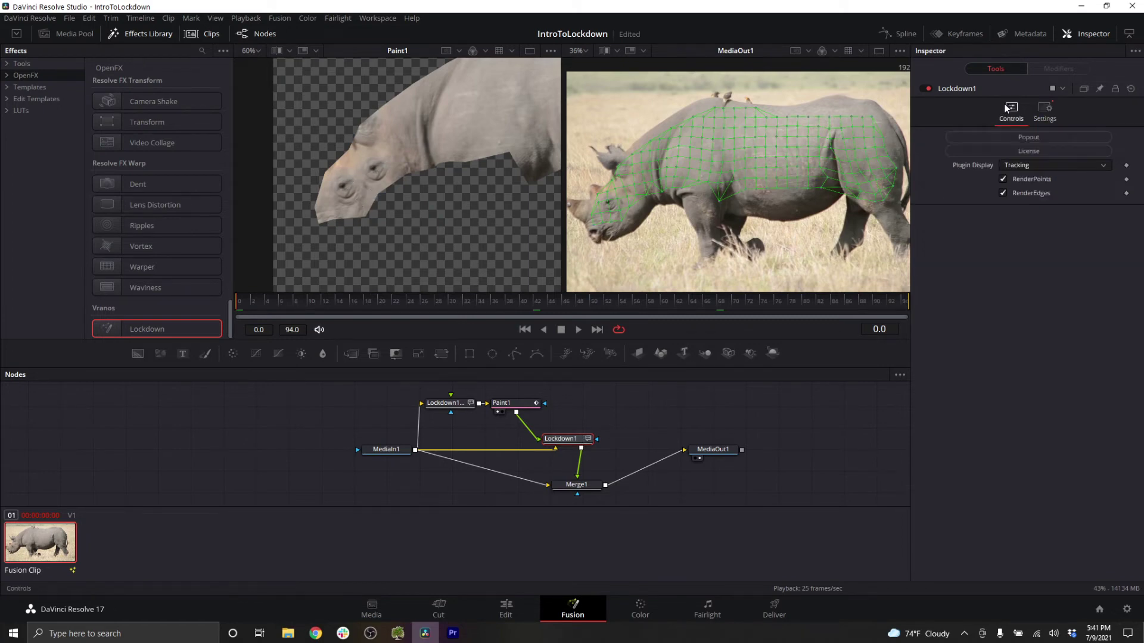
click(1032, 168)
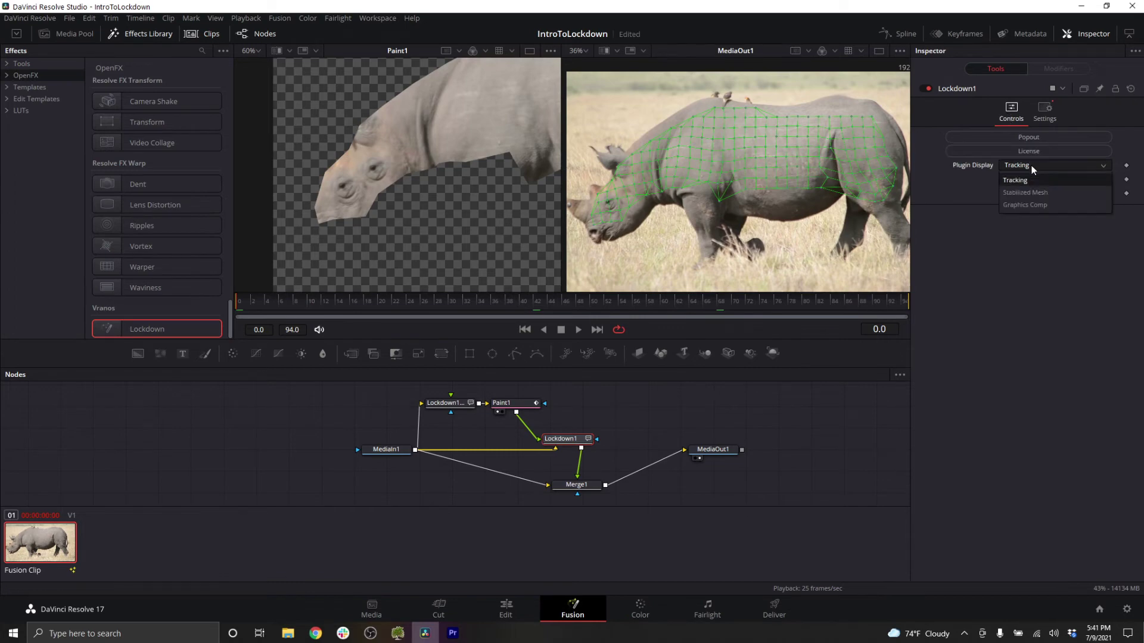
key(Escape)
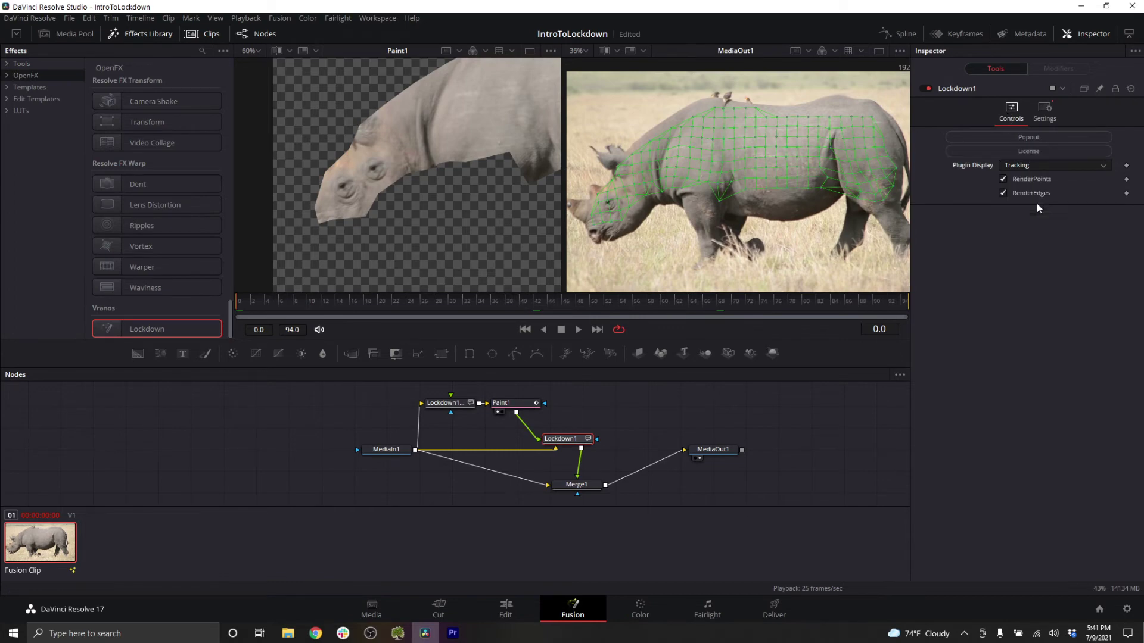
key(Down)
key(Down)
key(space)
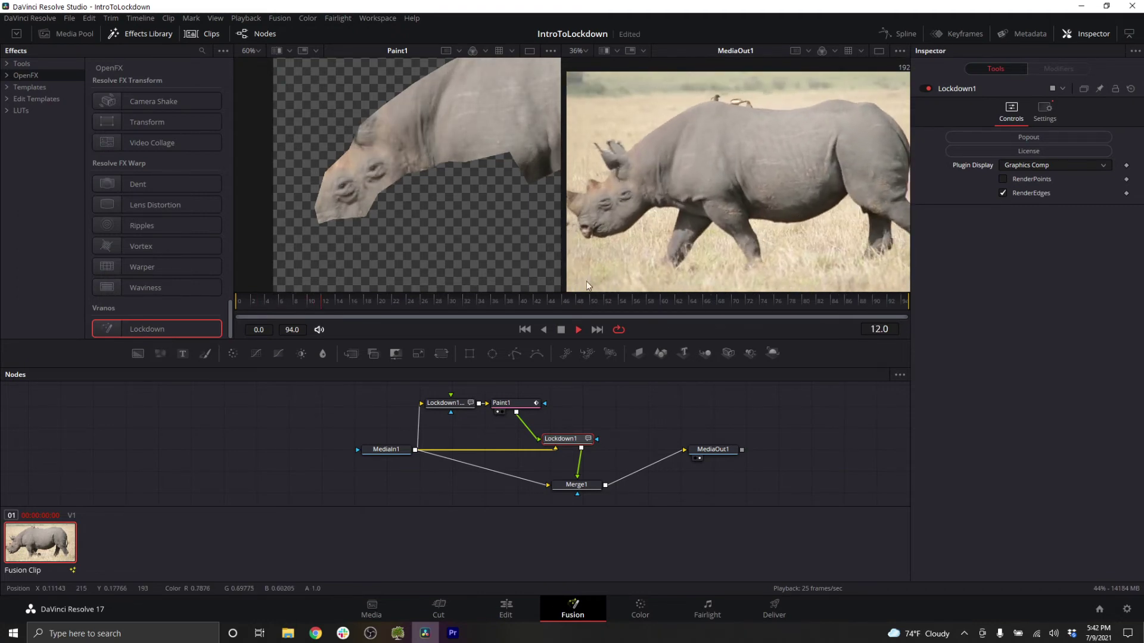
Stop playback and delete Lockdown1_1, Paint1, Lockdown1 and Merge1 from the node graph.
click(562, 331)
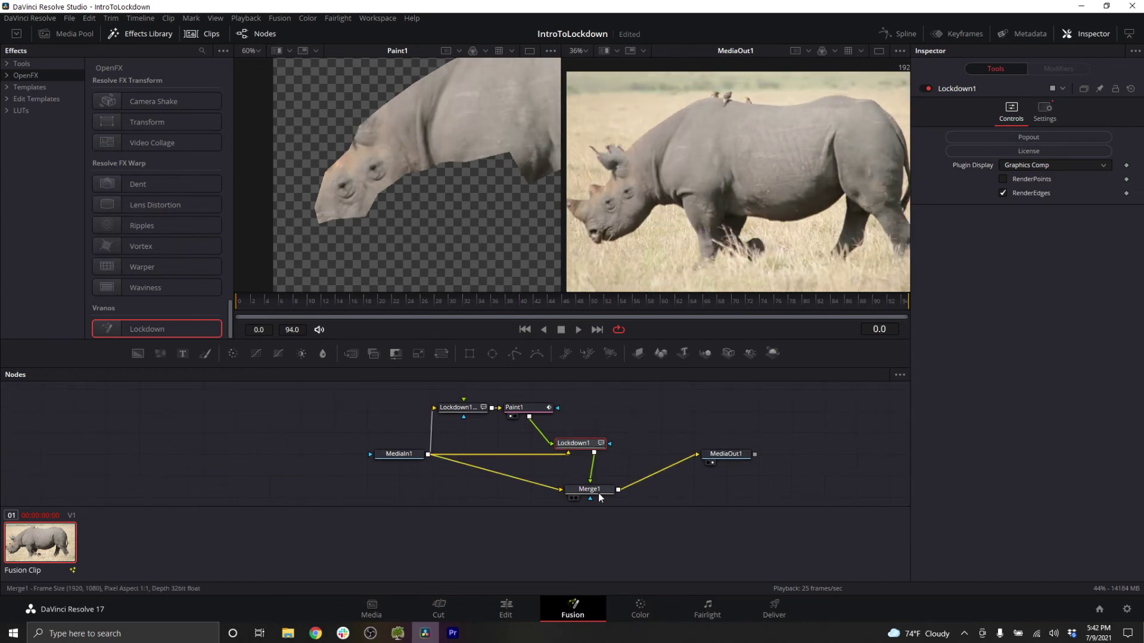
drag(599, 494, 643, 483)
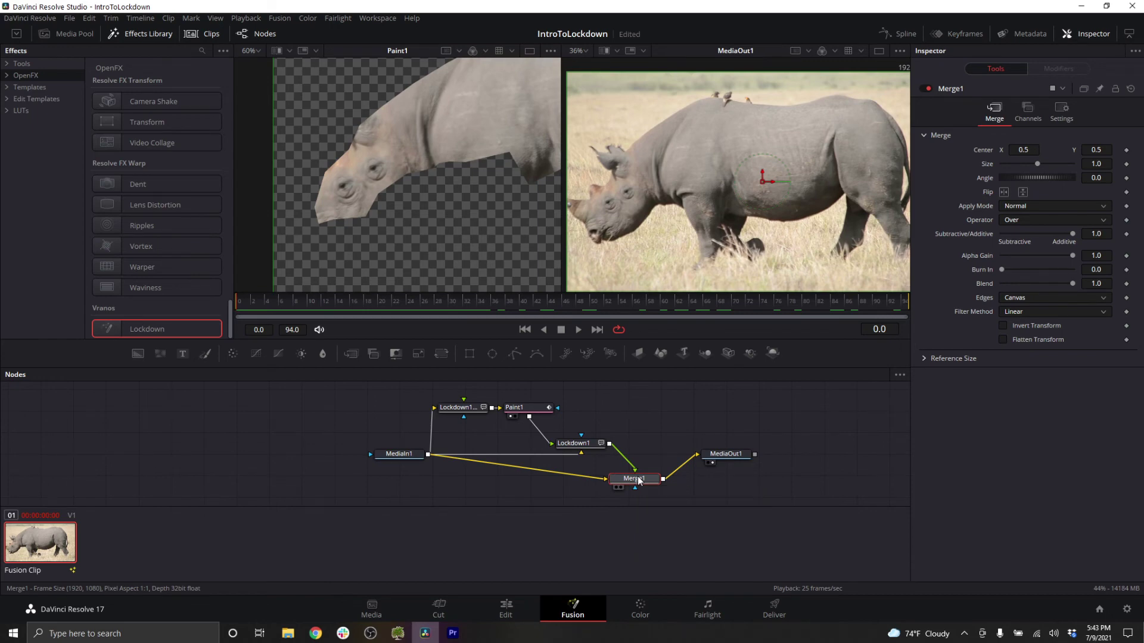
drag(661, 497, 457, 393)
key(Delete)
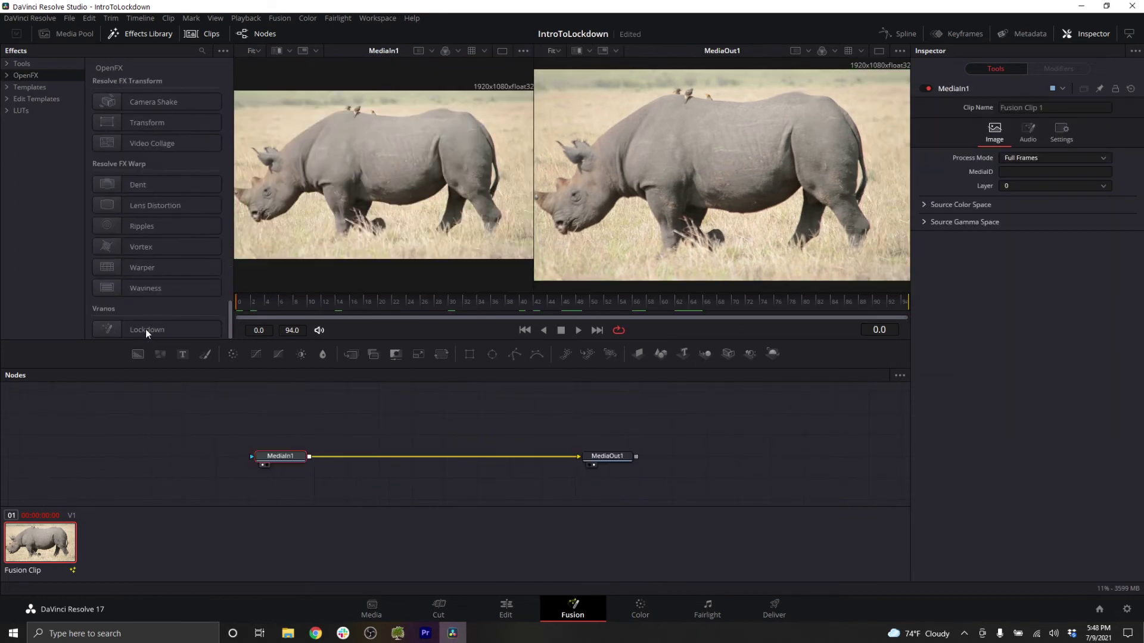
Insert a Lockdown node between MediaIn1 and MediaOut1, fill the rhino body with points, and track all frames.
drag(145, 329, 438, 457)
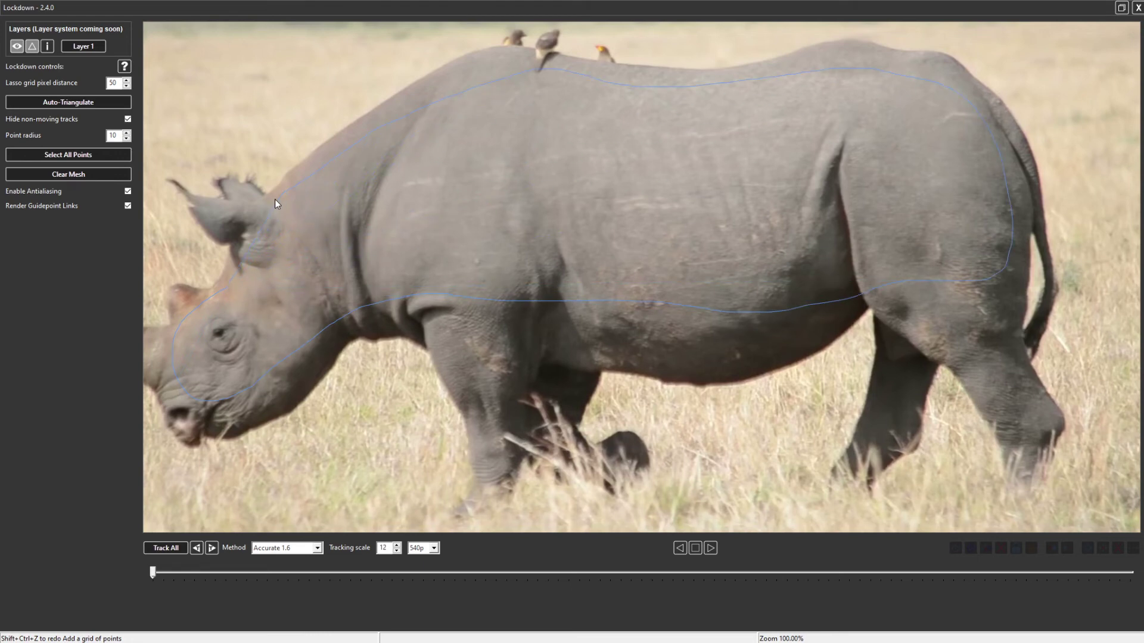
drag(274, 201, 267, 209)
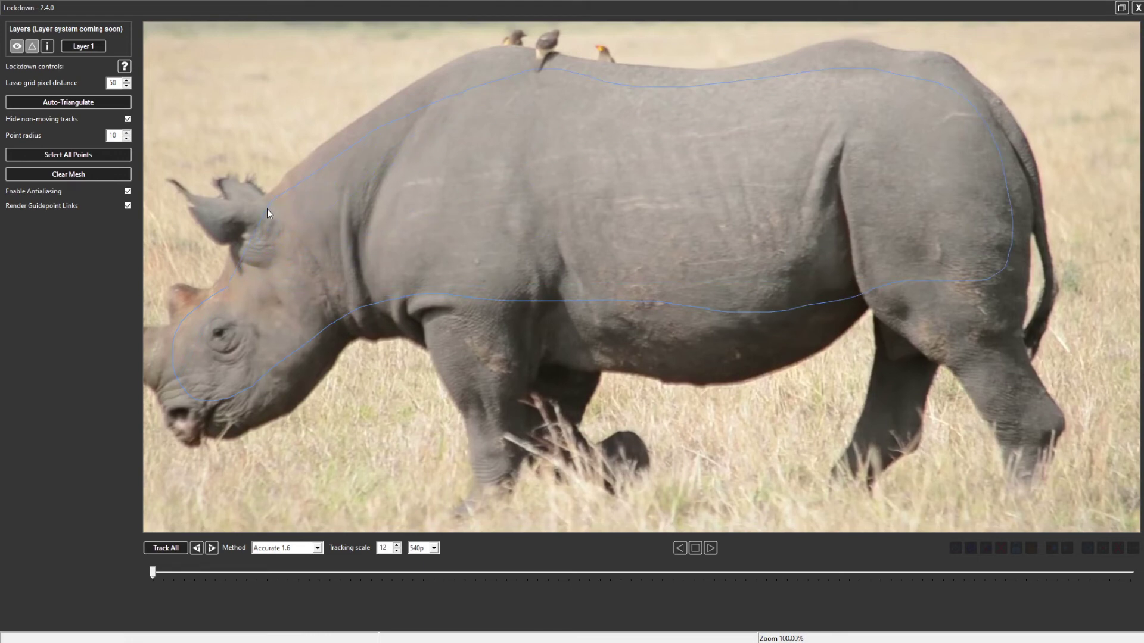
click(166, 550)
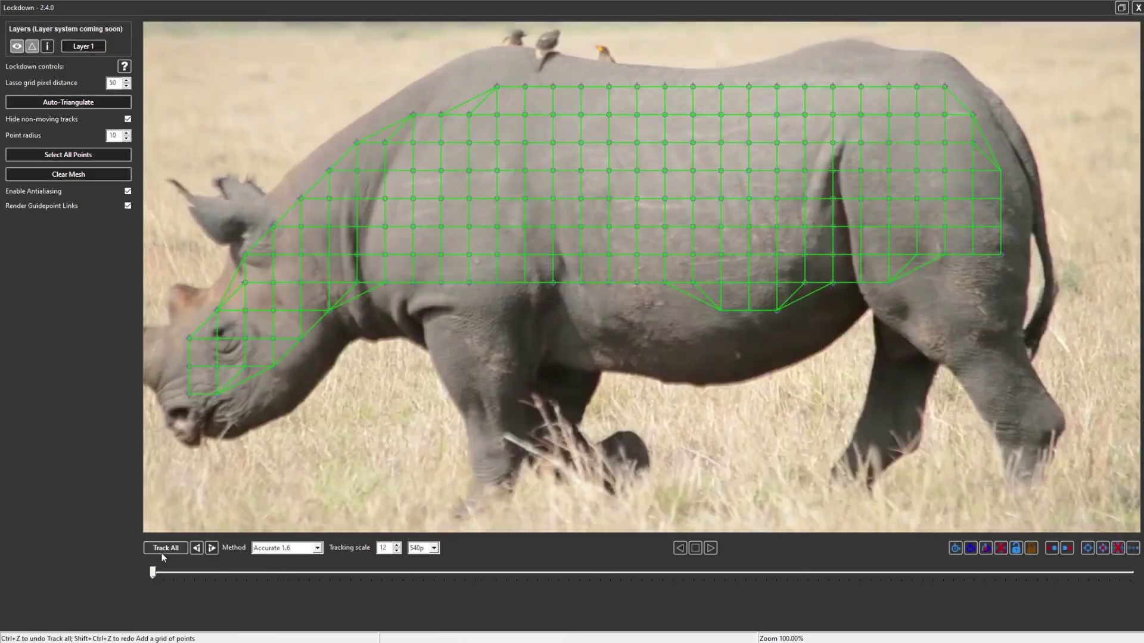
click(1137, 8)
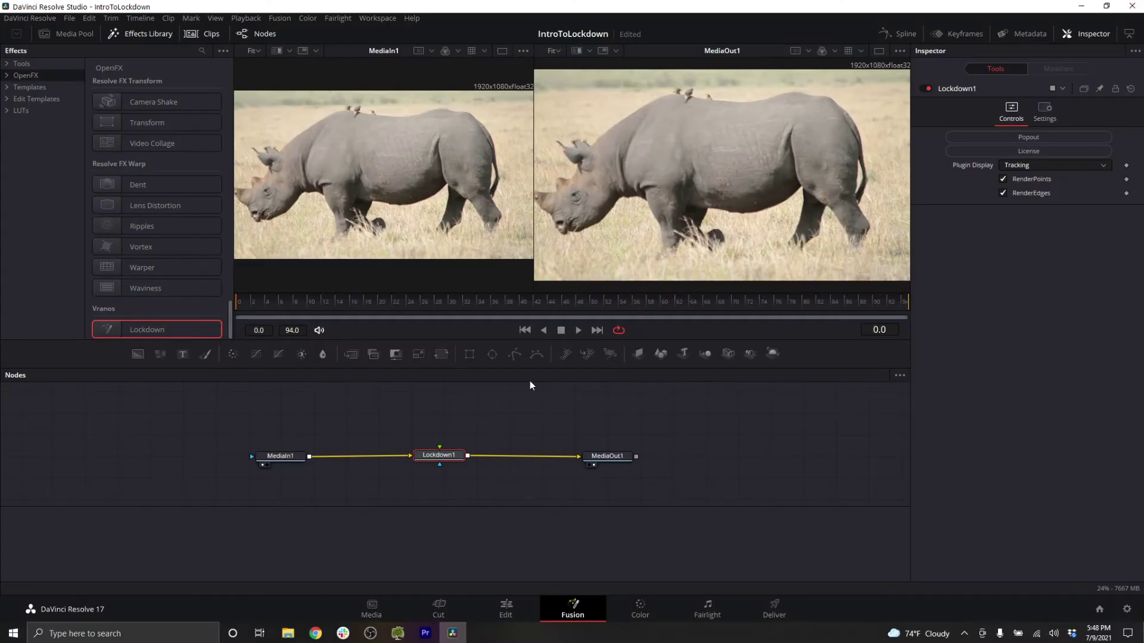
Add Merge1 below Lockdown1, fed by Lockdown1's output and MediaIn1 as background.
click(528, 437)
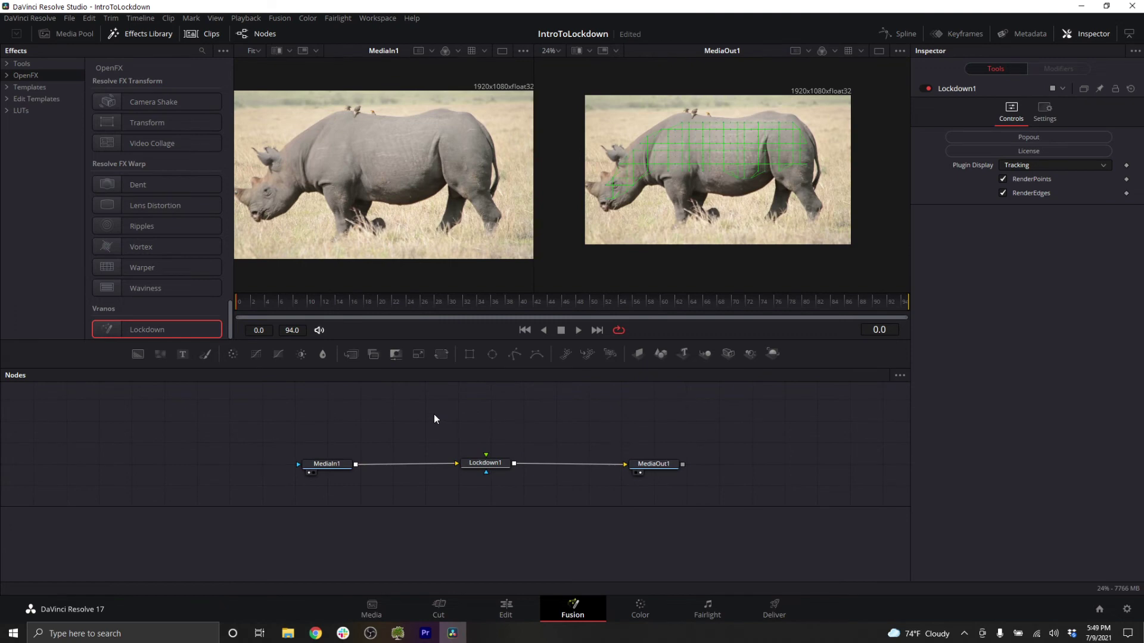
click(352, 360)
drag(438, 415, 560, 490)
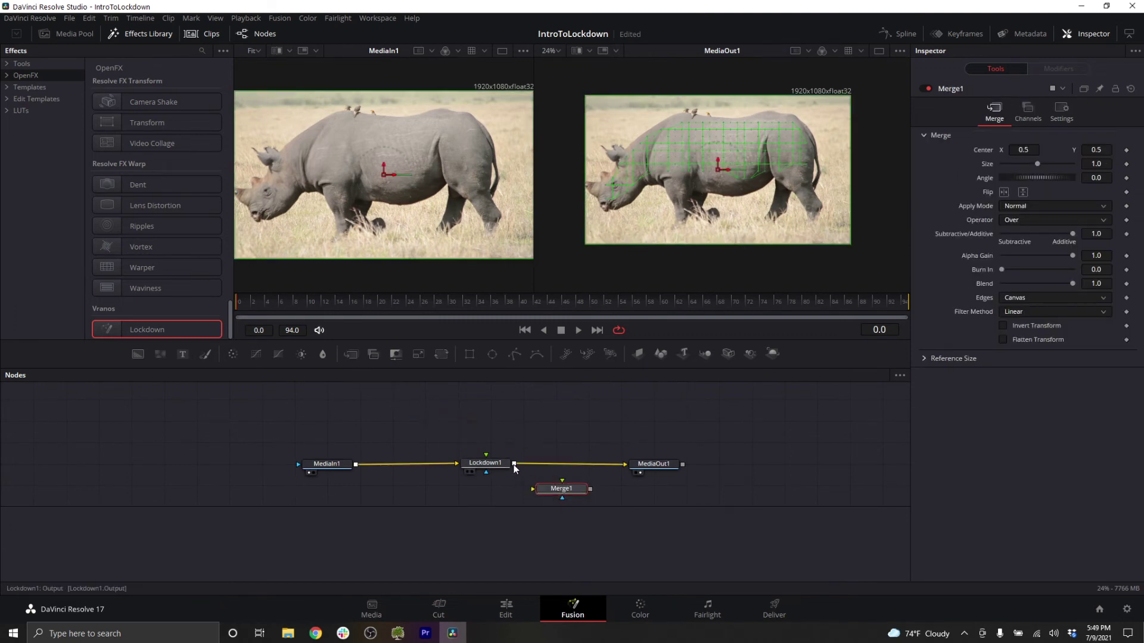
drag(515, 468, 554, 488)
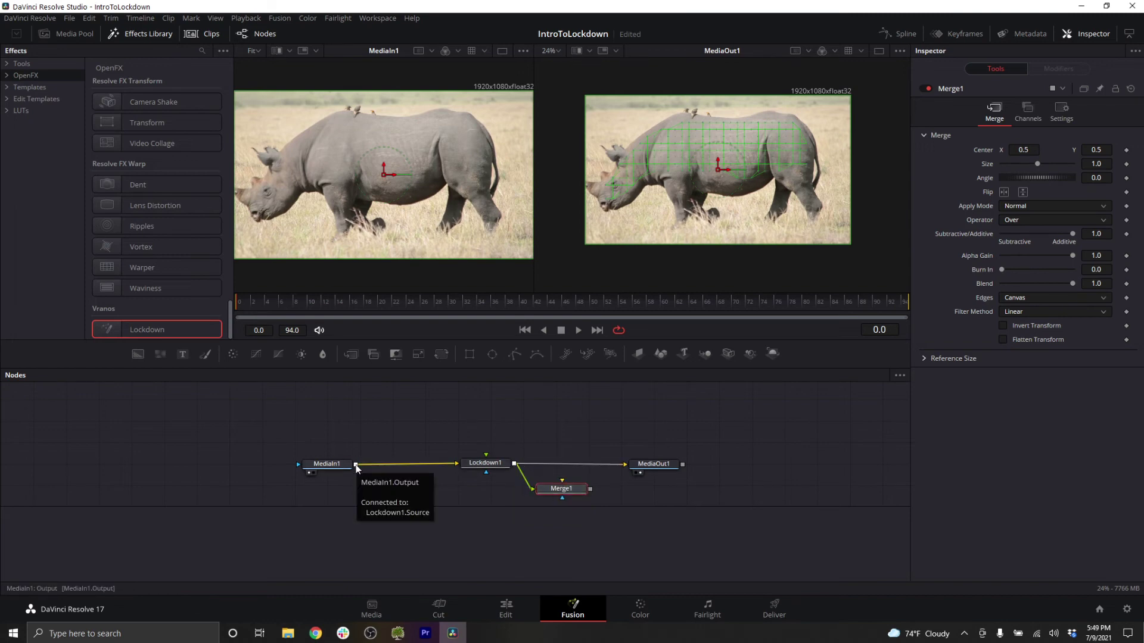
drag(356, 464, 554, 488)
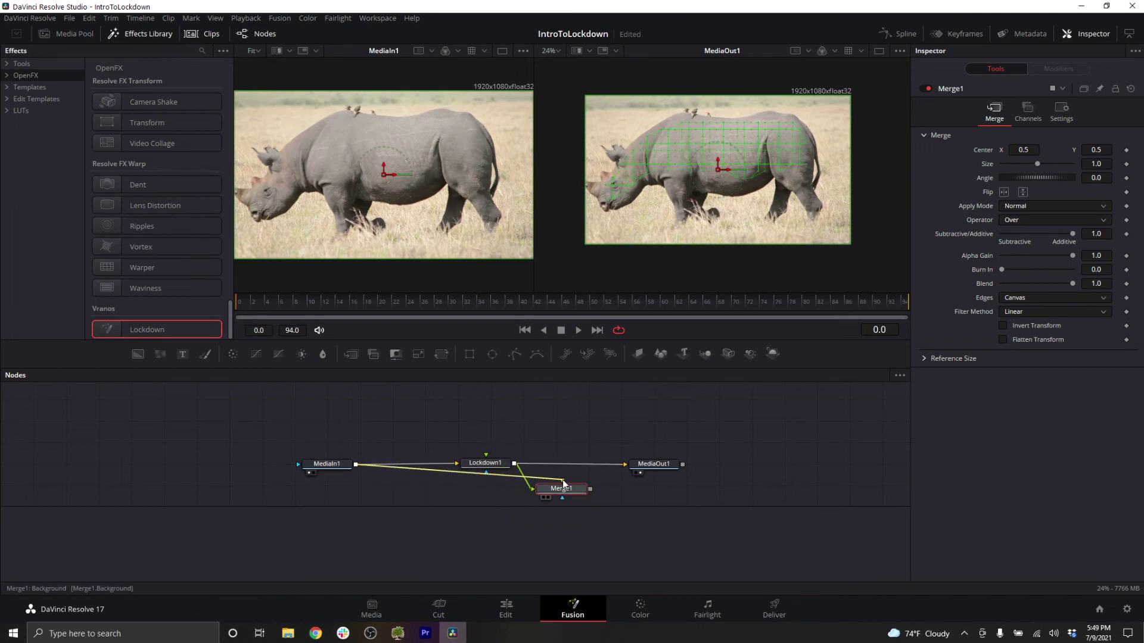
drag(485, 462, 549, 439)
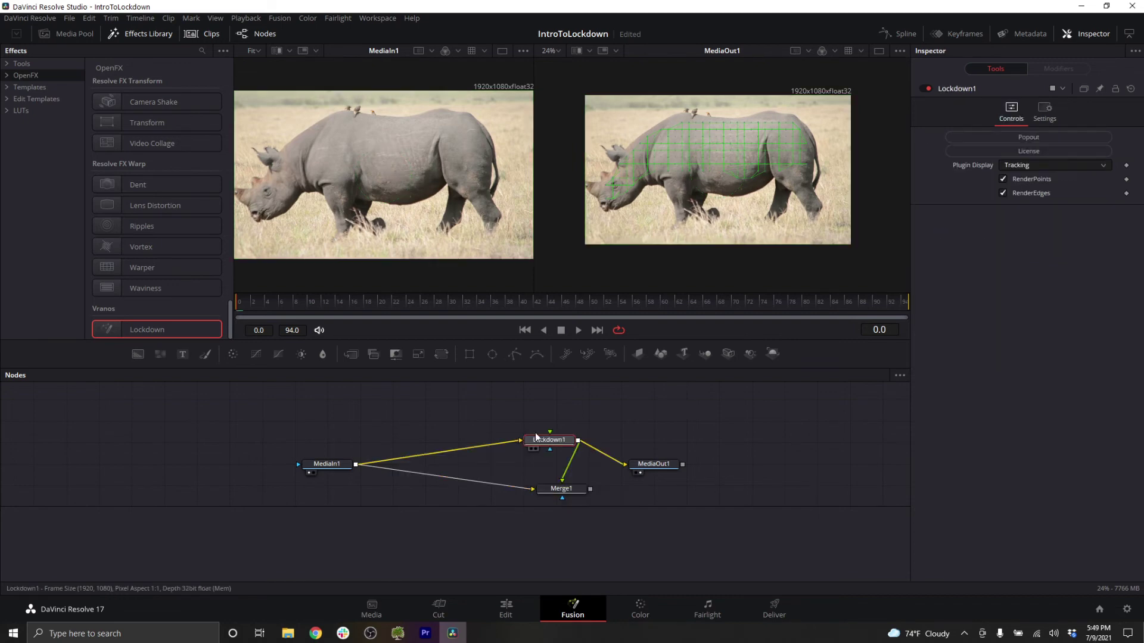
Paste a Lockdown1_1 copy, connect MediaIn1 to it, and set its display to Stabilized Mesh.
key(ctrl+v)
drag(390, 406, 356, 421)
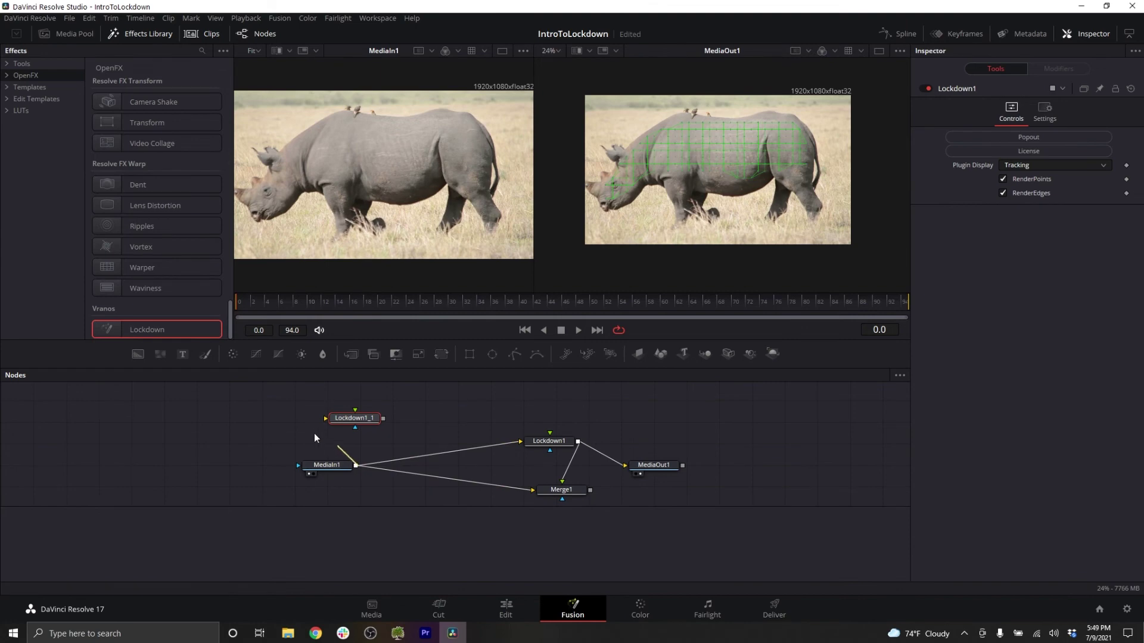
drag(356, 466, 324, 420)
click(1002, 166)
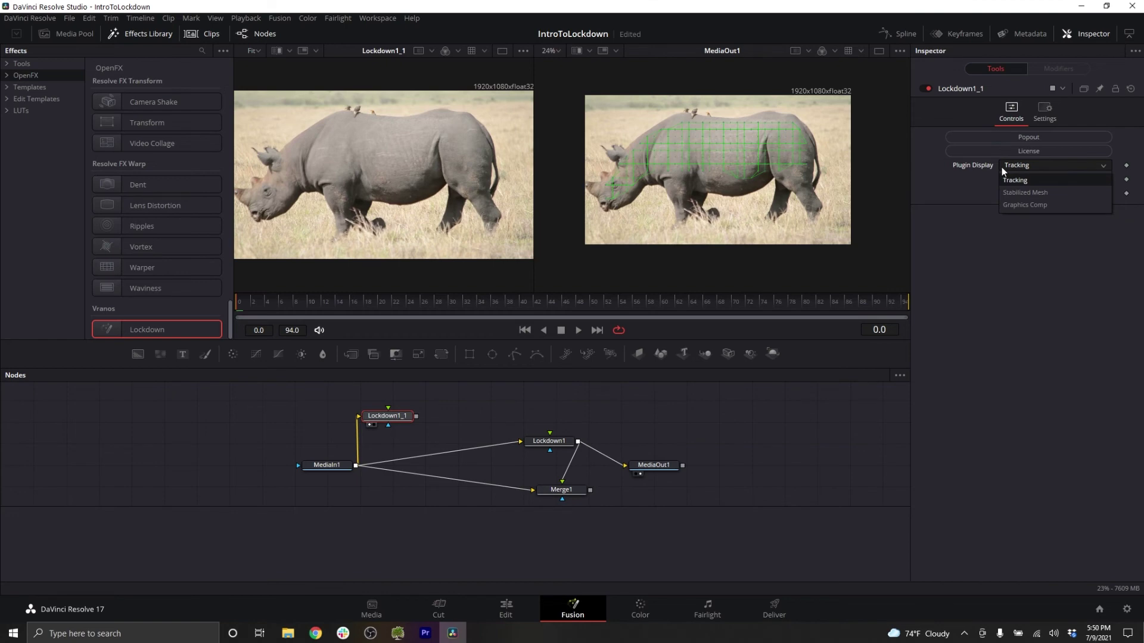
click(1015, 191)
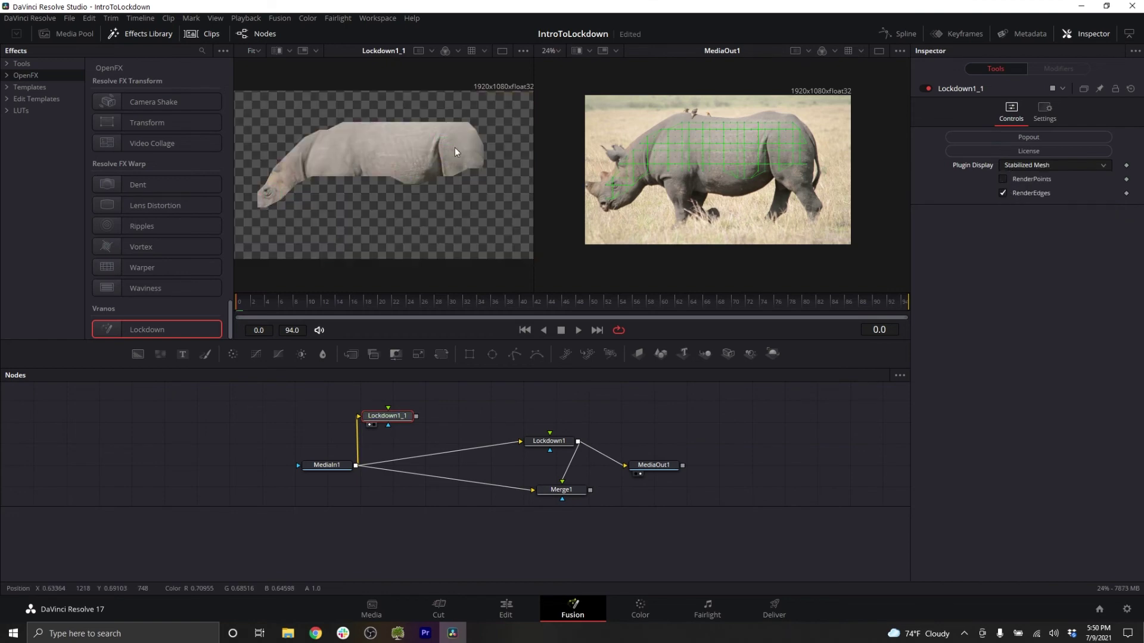
Check the copy's tracking mesh on later frames, then return it to Stabilized Mesh and recentre the viewer.
click(1016, 163)
click(1018, 174)
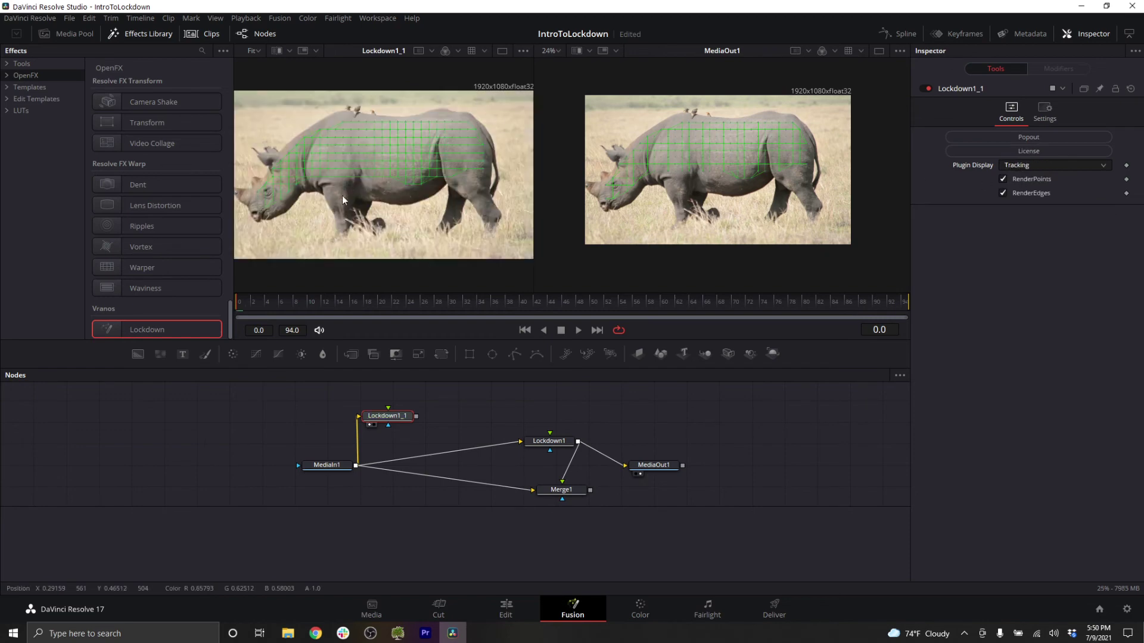
drag(266, 302, 154, 306)
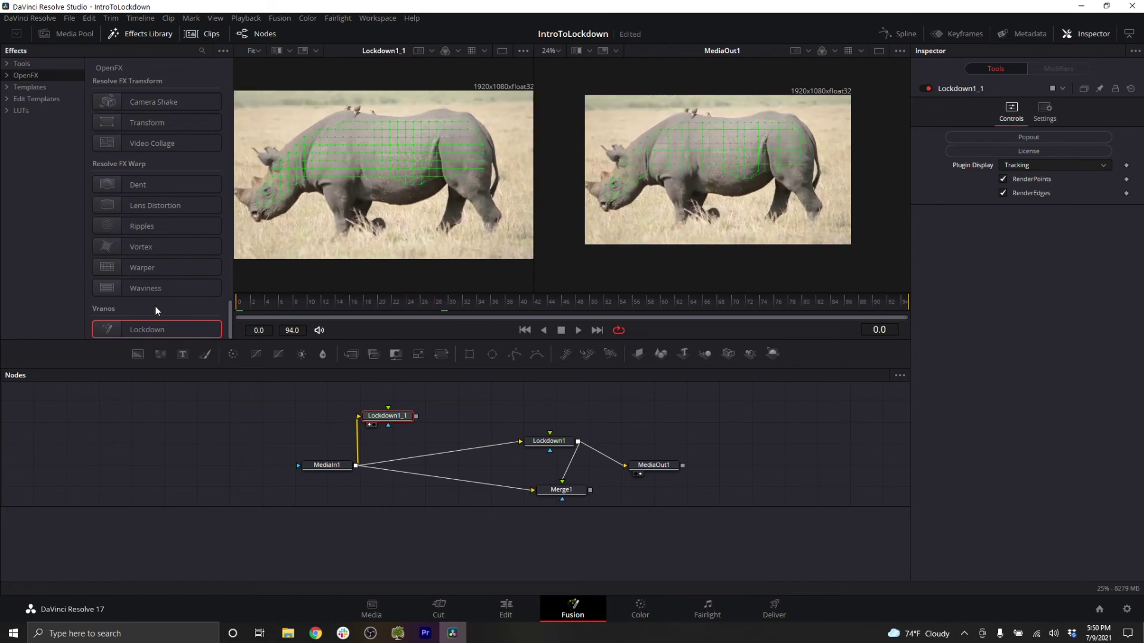
click(1012, 166)
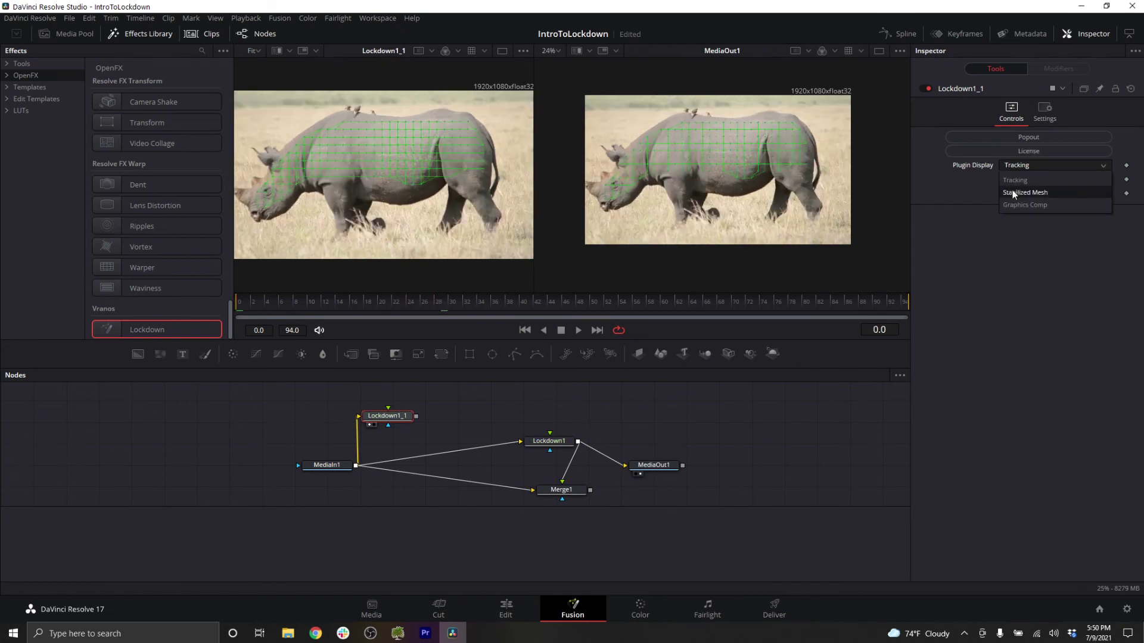
click(1014, 180)
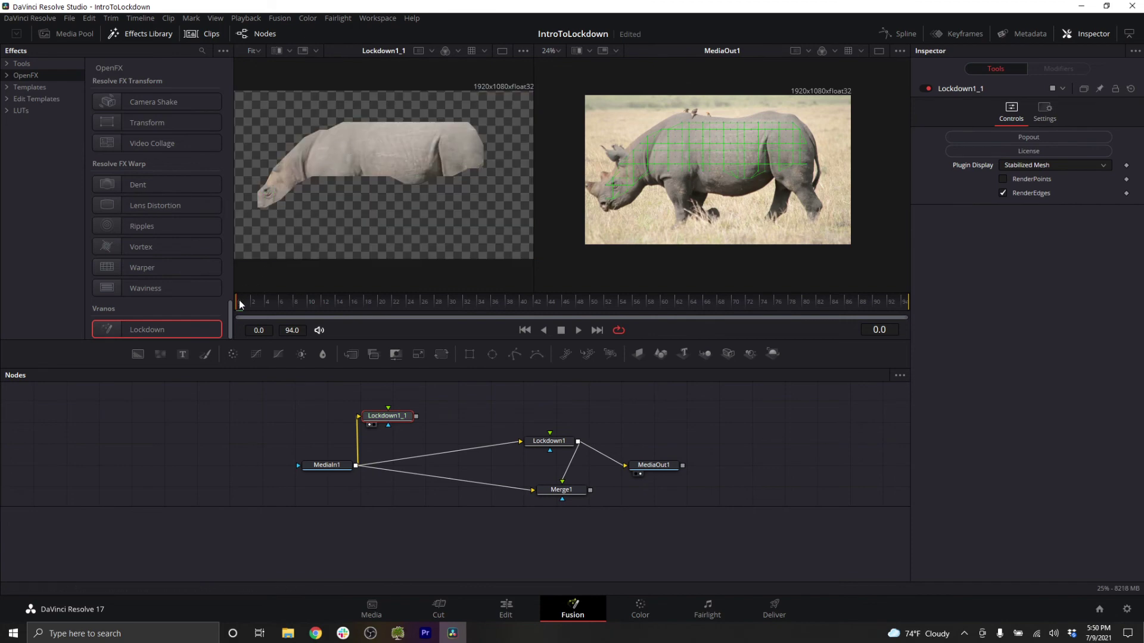
drag(324, 223, 355, 225)
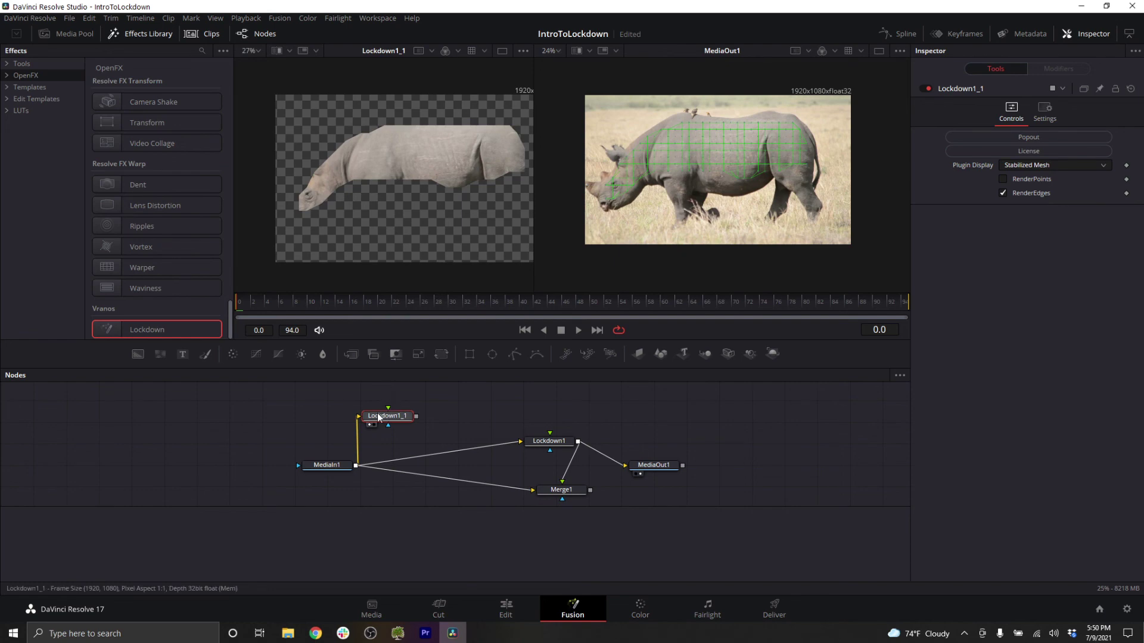
Paint a red smiley in a Paint node after Lockdown1_1 and merge a Text node over it.
click(204, 354)
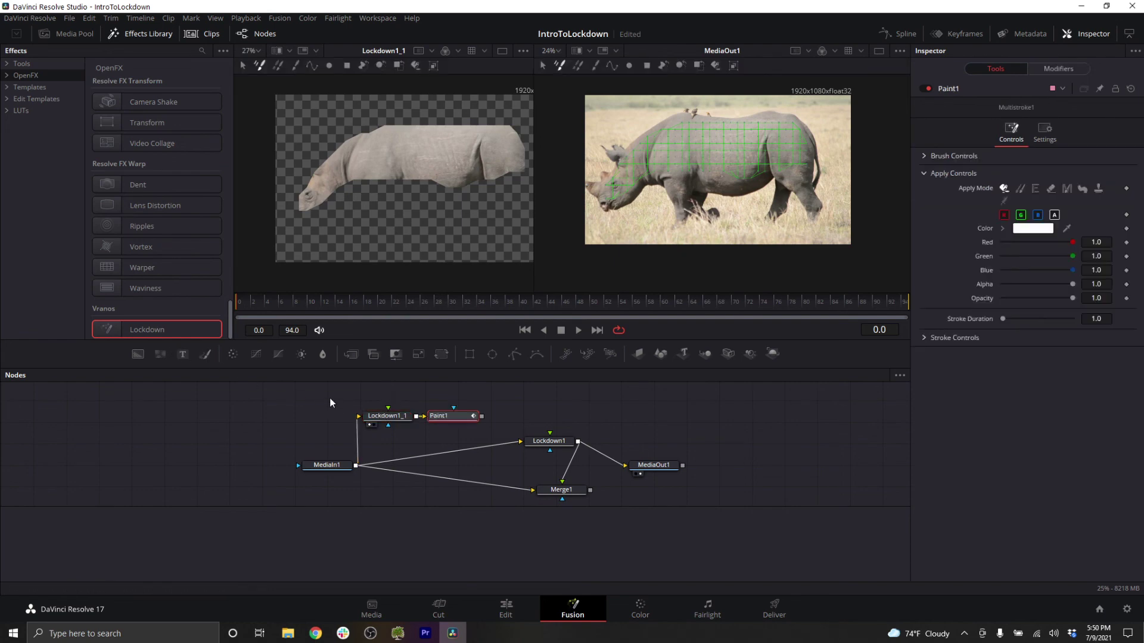
click(1096, 319)
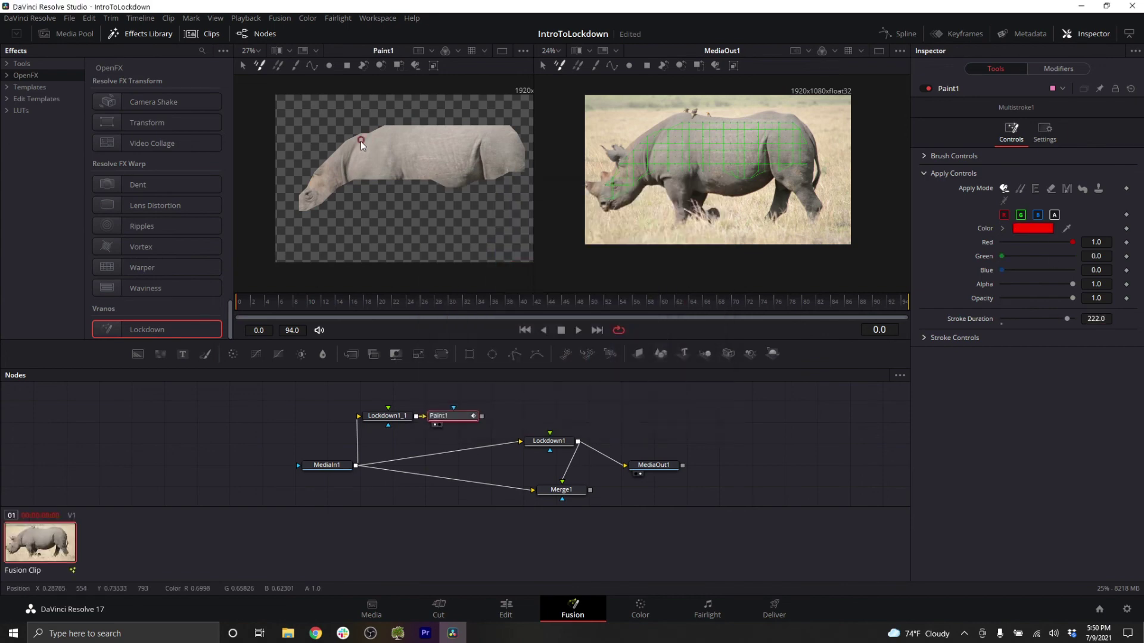
click(181, 356)
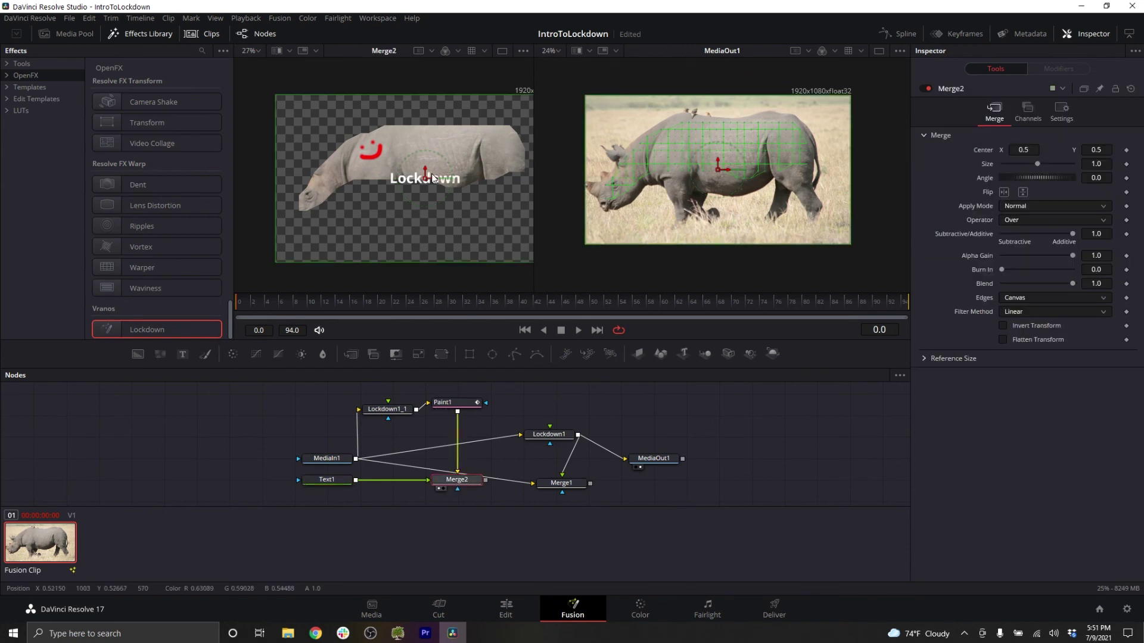
Nudge the 'Lockdown' text upward and place Merge2 beside Paint1.
key(1)
click(331, 484)
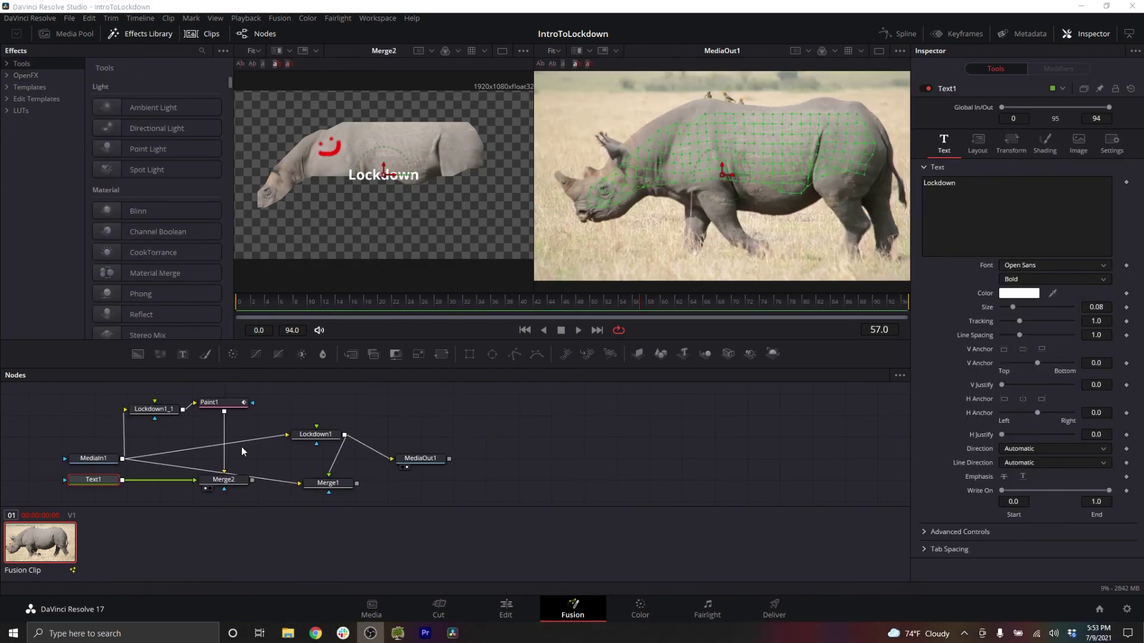
key(Up)
key(Up)
key(Up)
key(Up)
key(Up)
key(Up)
key(Up)
key(Up)
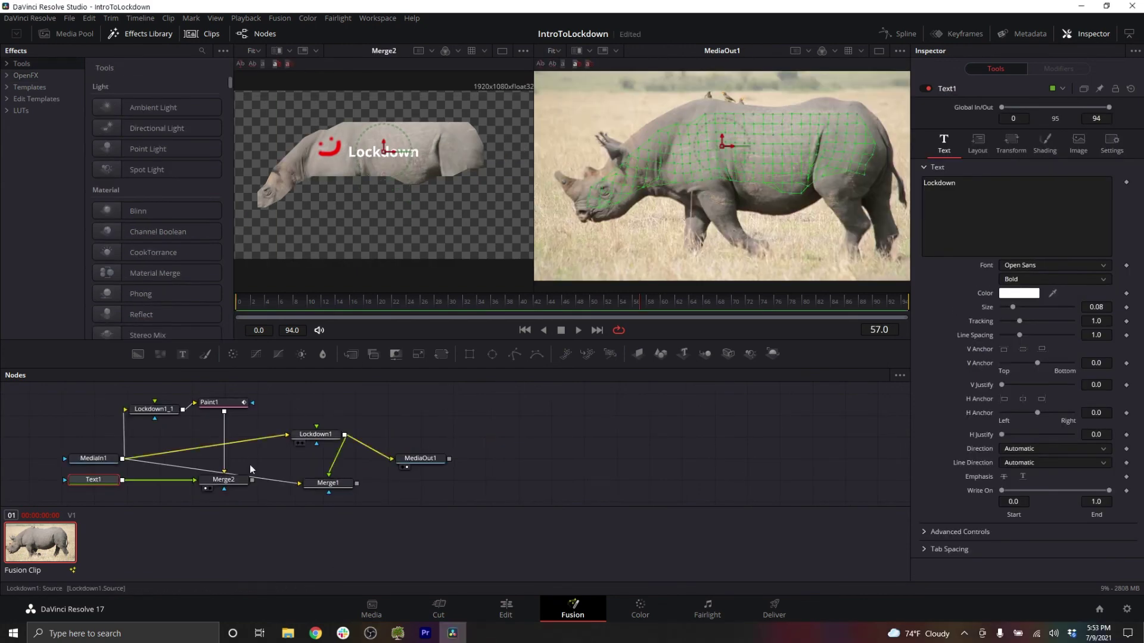
mouse_move(225, 487)
mouse_down()
mouse_move(273, 410)
mouse_move(241, 420)
mouse_move(220, 436)
mouse_move(301, 417)
mouse_move(320, 441)
mouse_up()
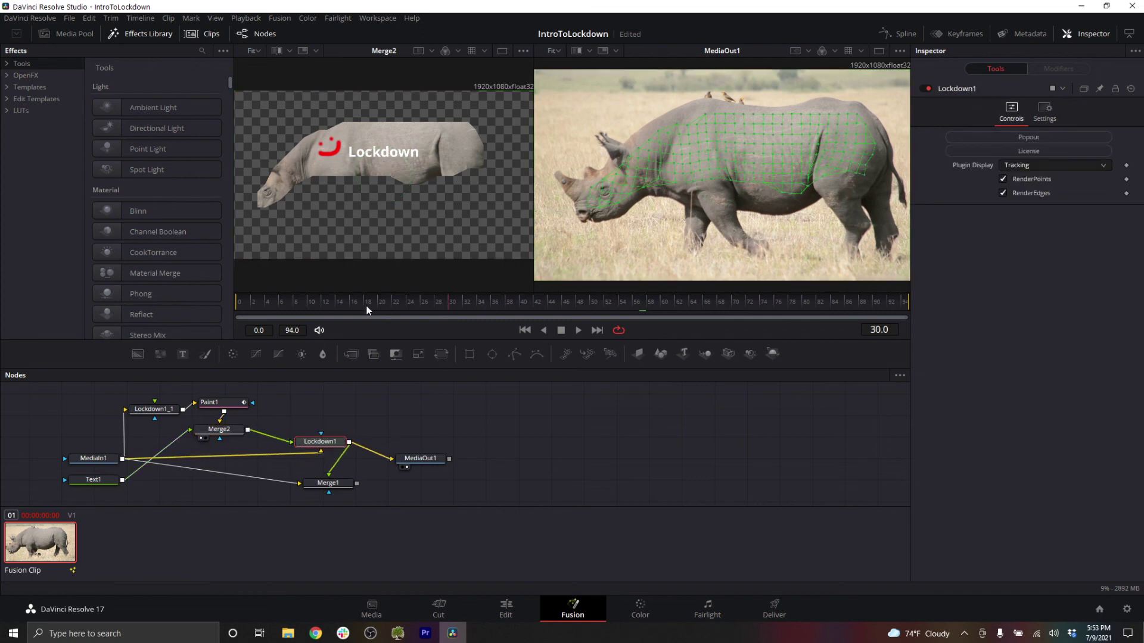
From the first frame, set Lockdown1's Plugin Display to Graphics Comp and connect Merge1 to MediaOut1.
drag(366, 310, 227, 309)
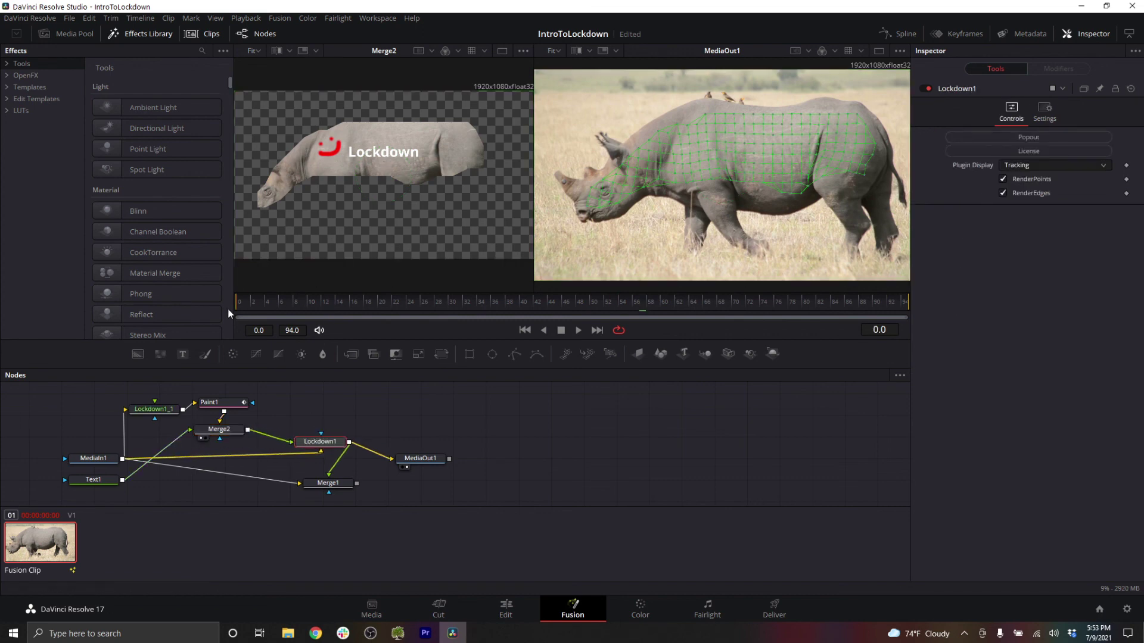
click(1023, 166)
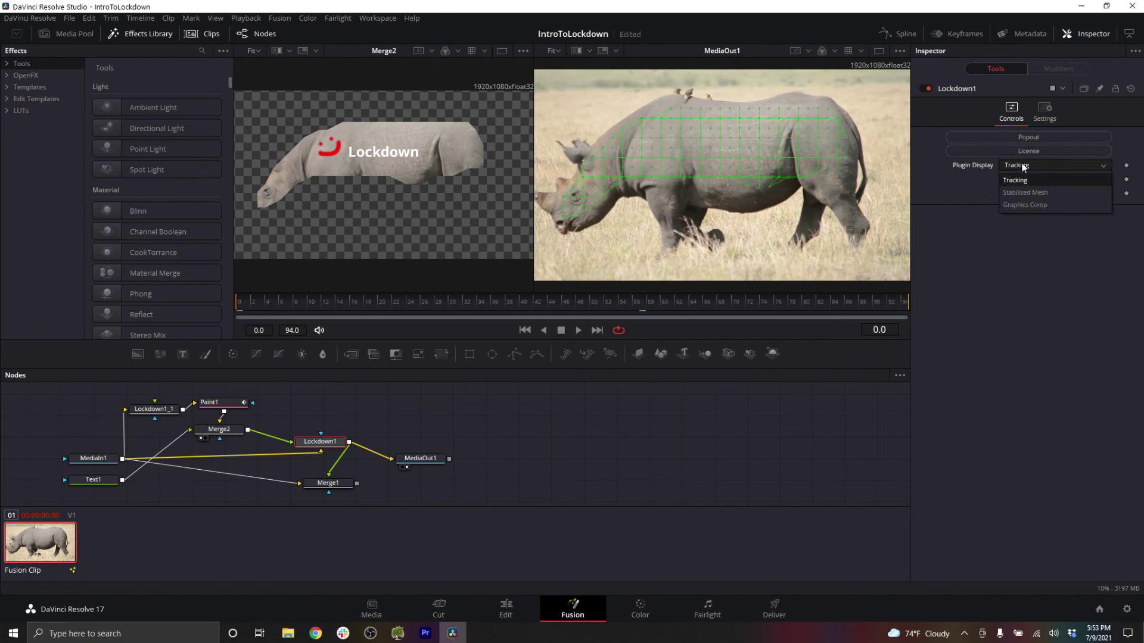
click(1037, 204)
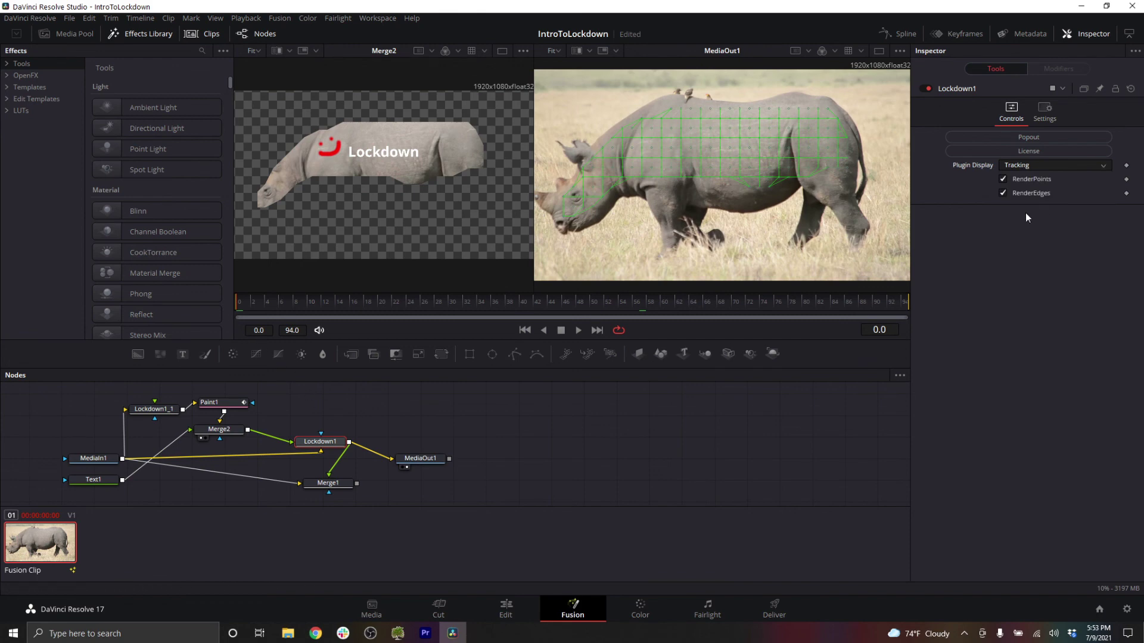
drag(355, 486, 392, 458)
click(427, 460)
key(2)
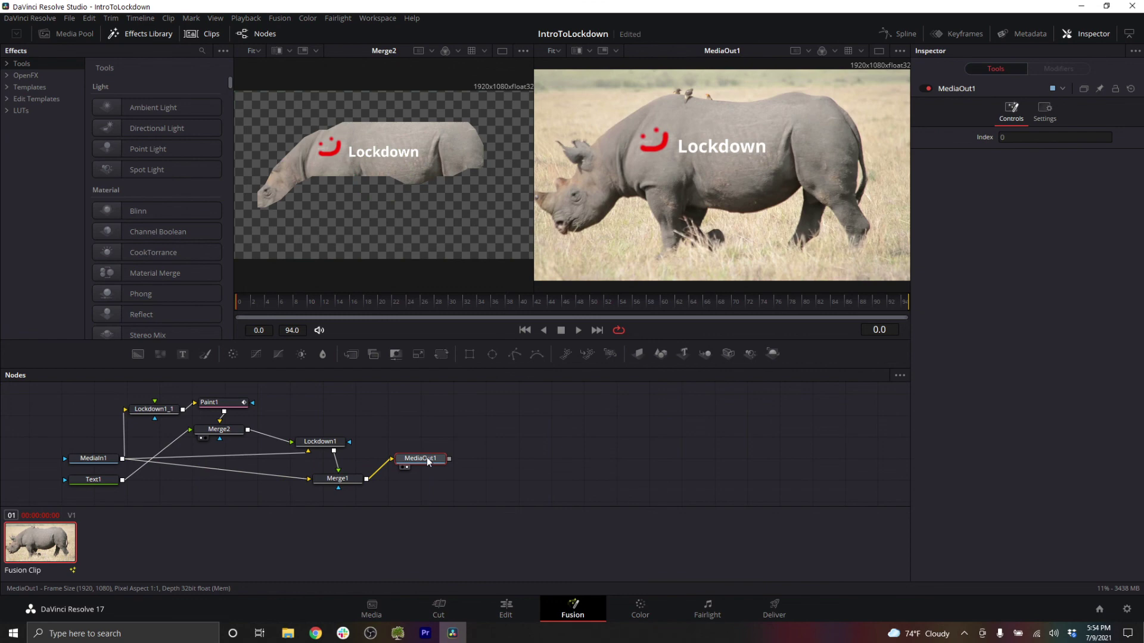
click(578, 330)
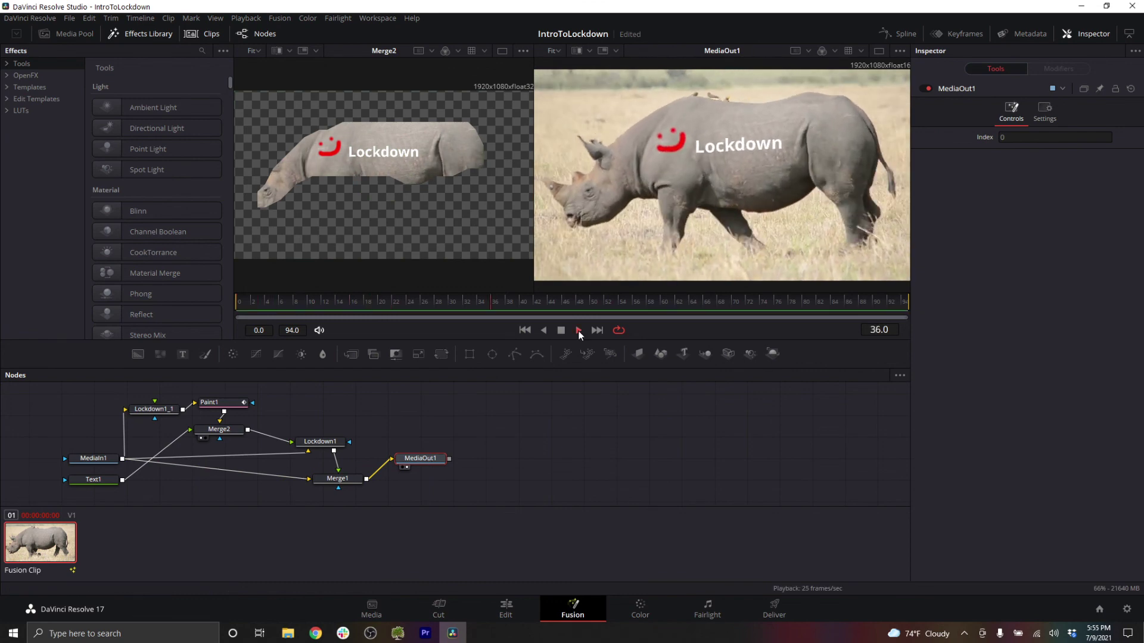
click(561, 330)
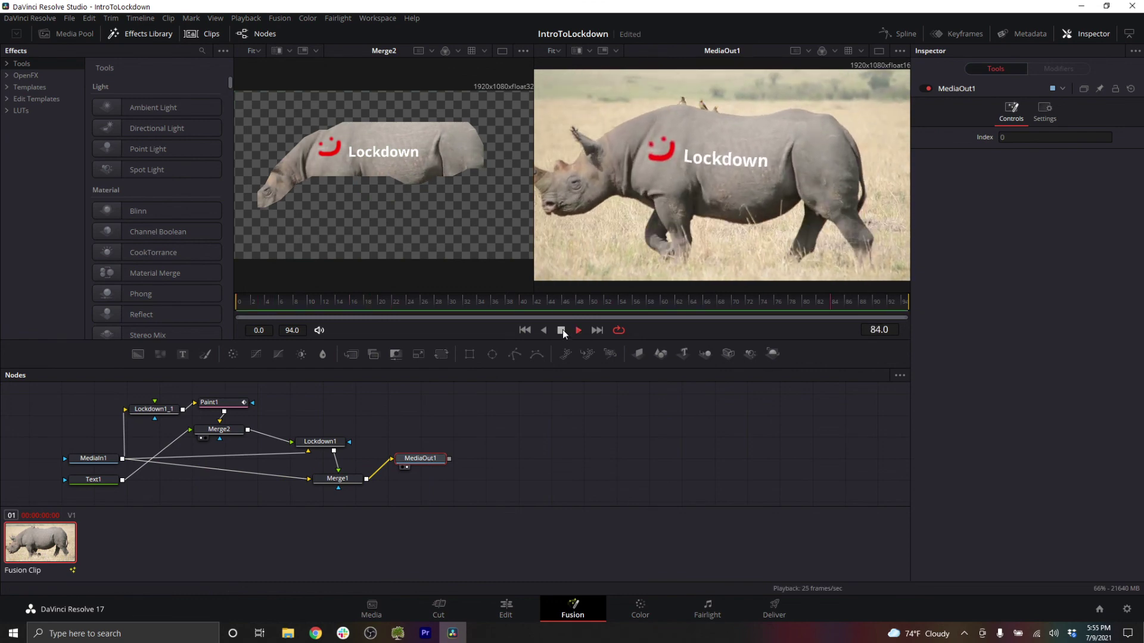